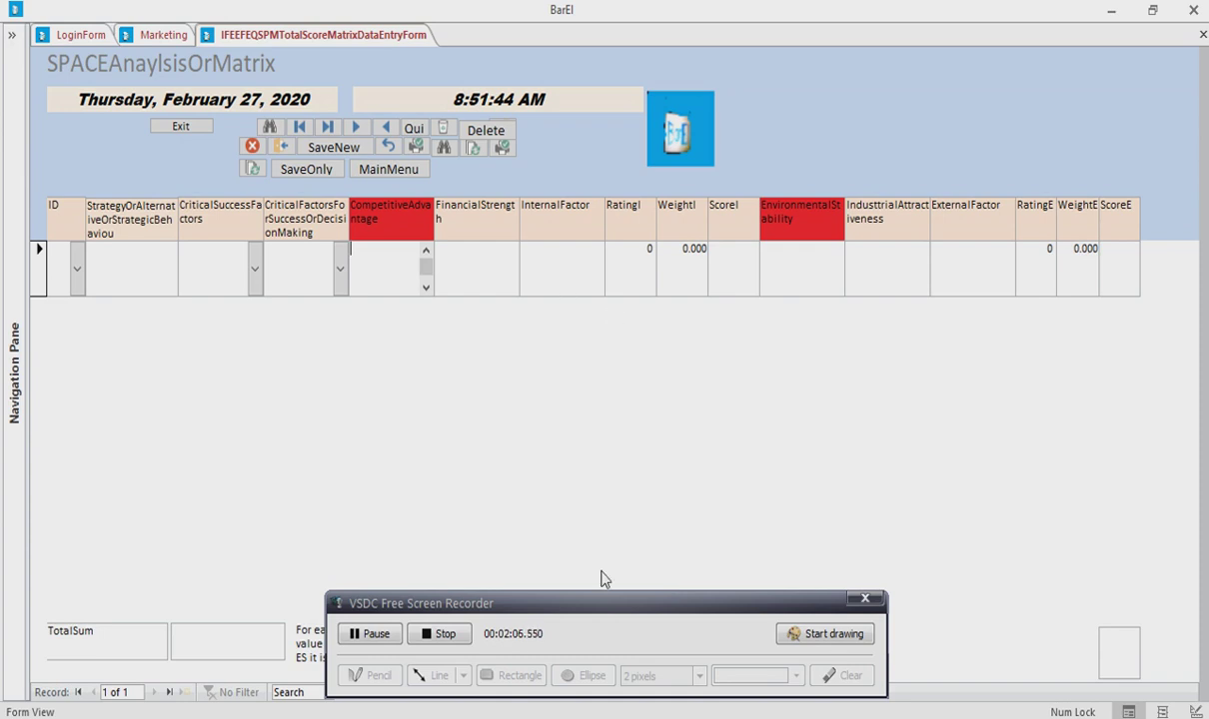
Step: Choose Market Share as the critical success factor in the first record
drag(599, 611, 850, 446)
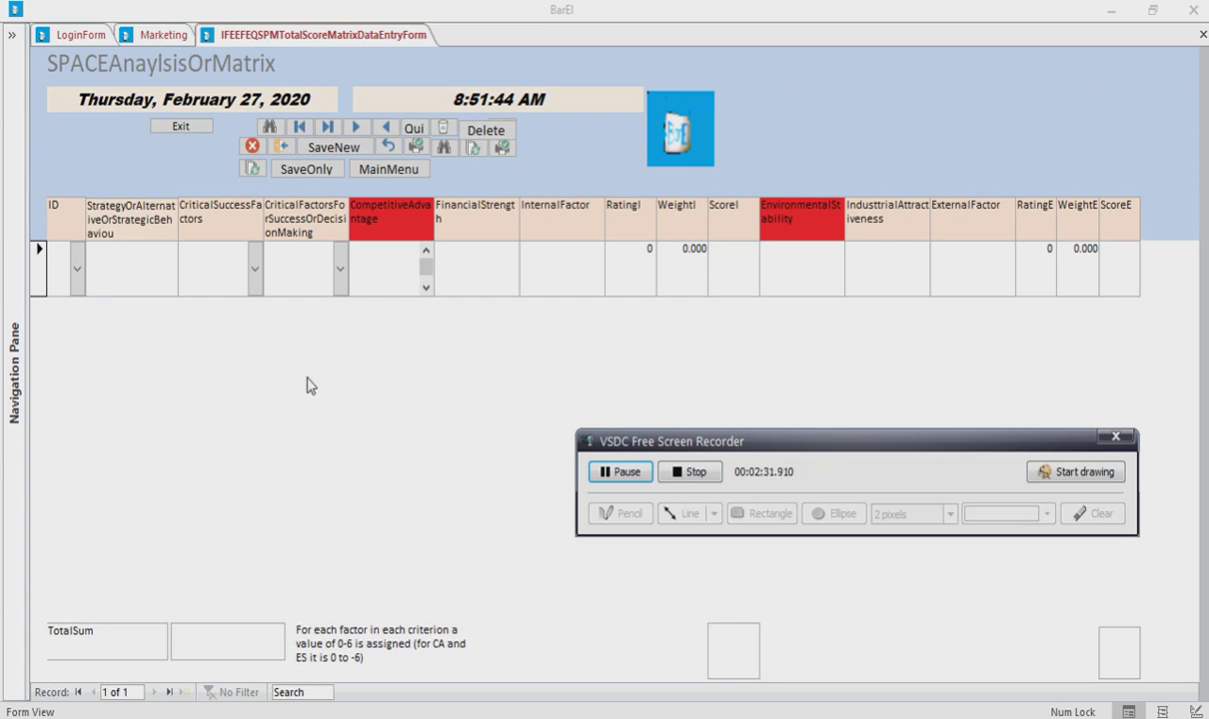
click(206, 262)
click(254, 270)
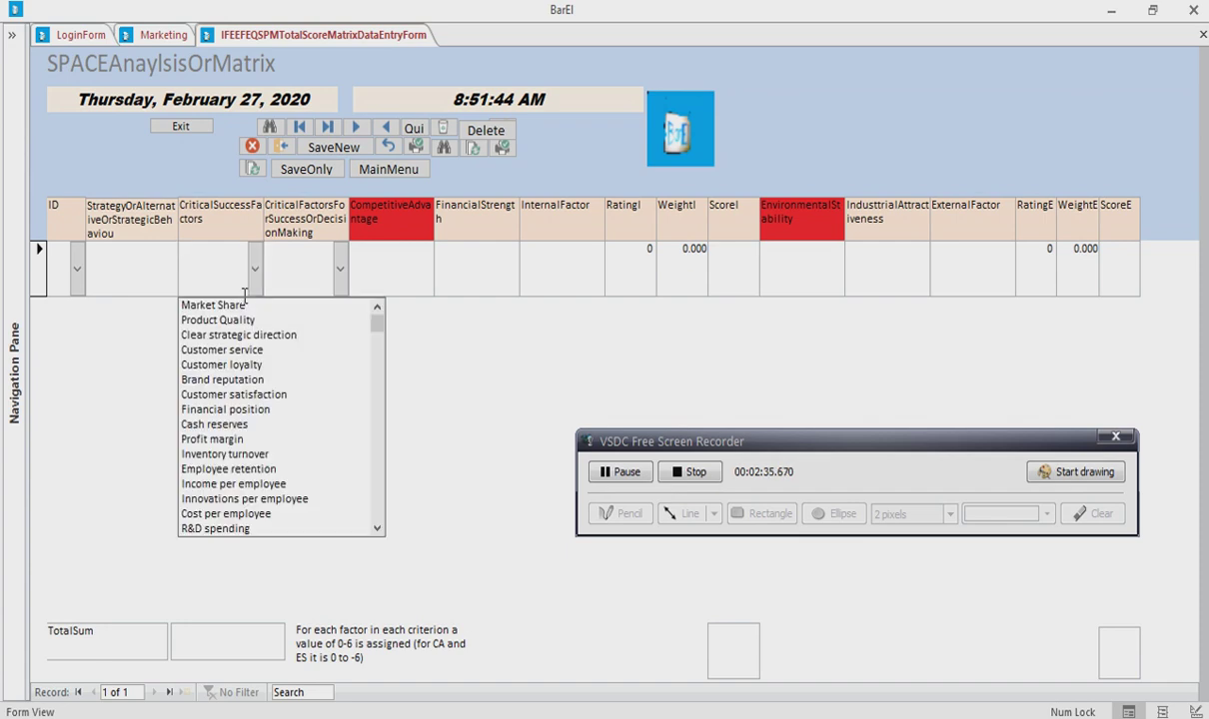
click(223, 305)
key(ctrl+c)
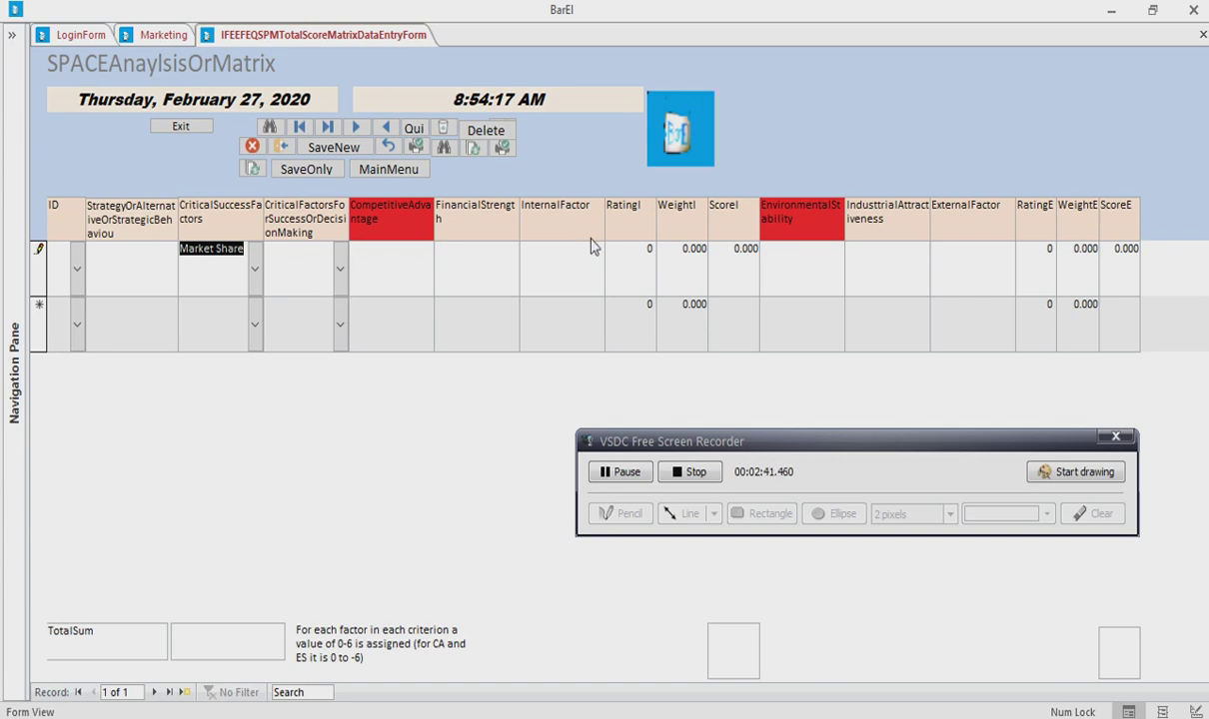
Step: Copy the first record's critical success factor, Market Share, into its CompetitiveAdvantage field
click(397, 259)
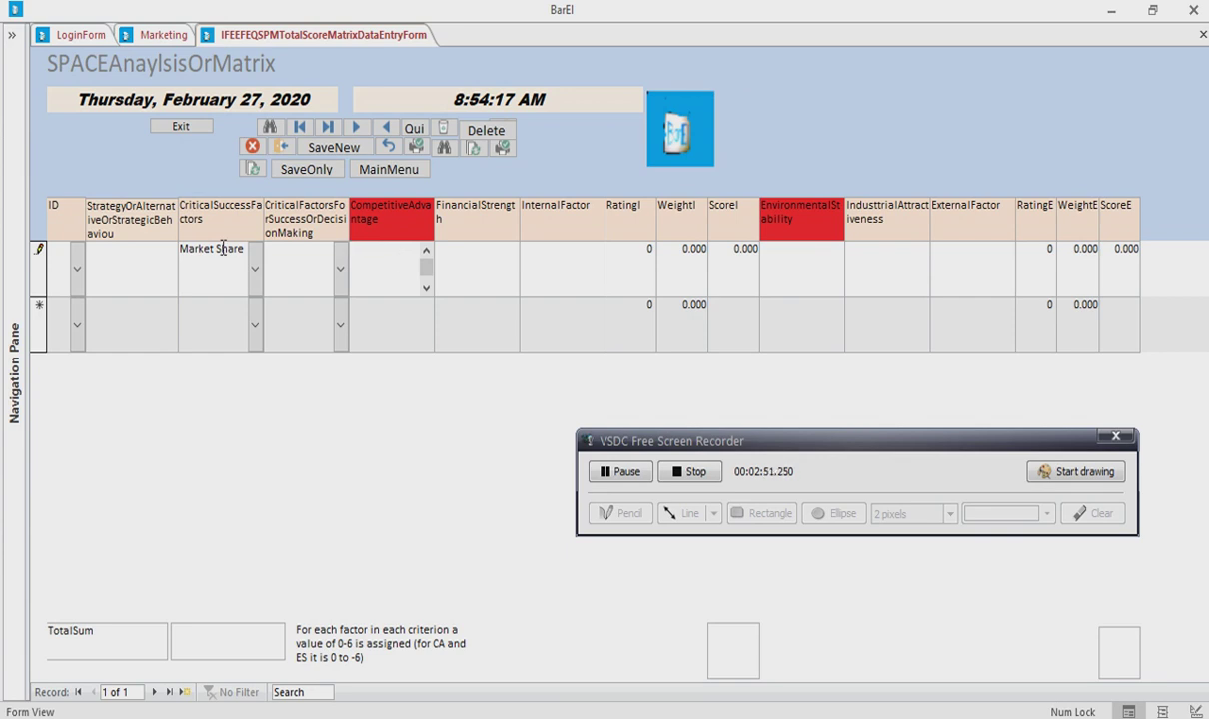
drag(170, 248, 256, 246)
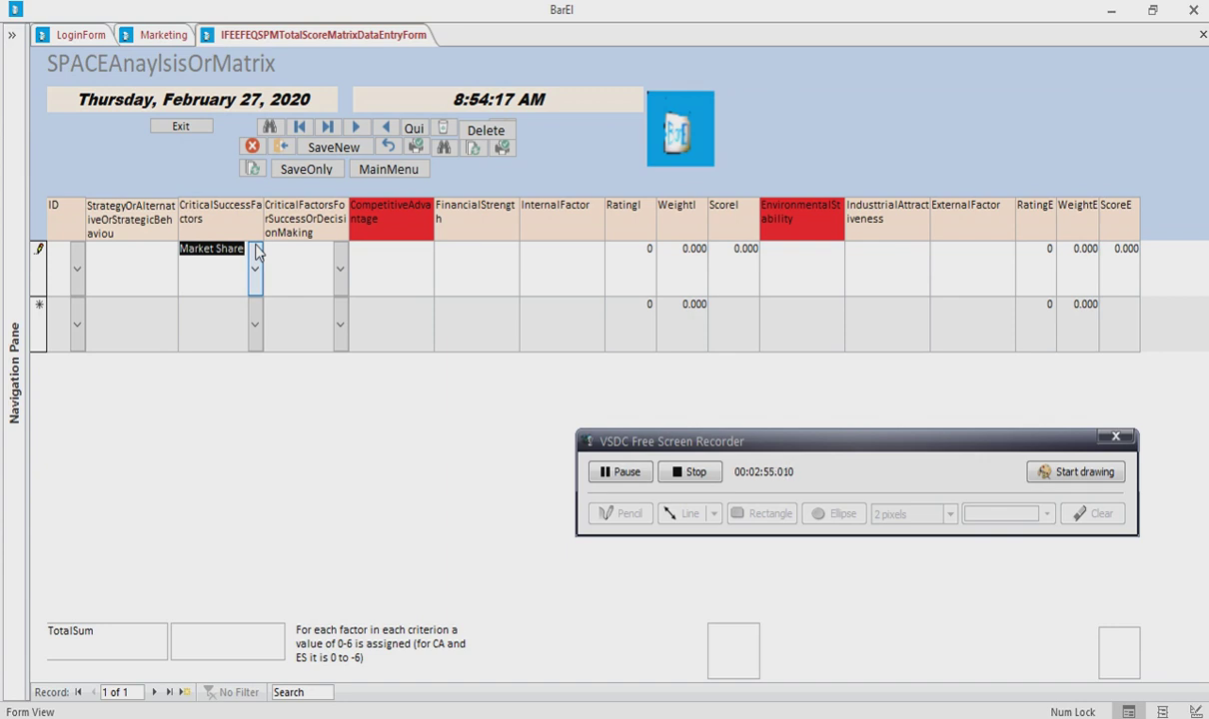
click(355, 256)
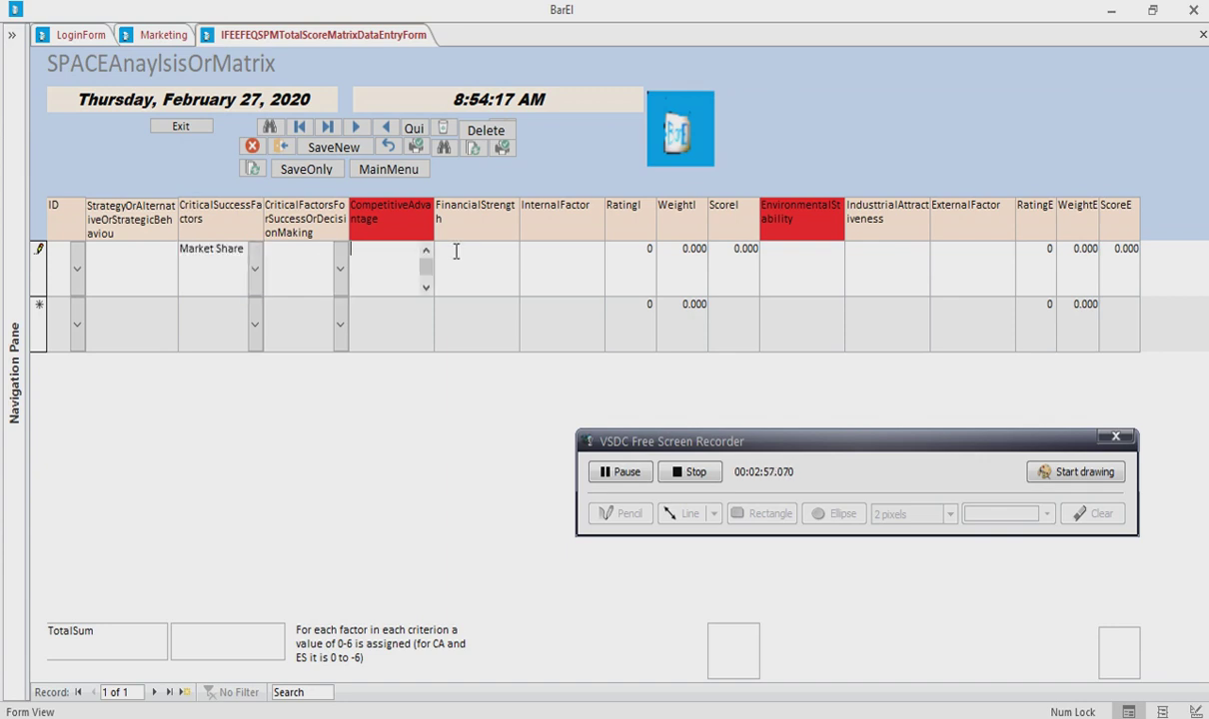
key(ctrl+v)
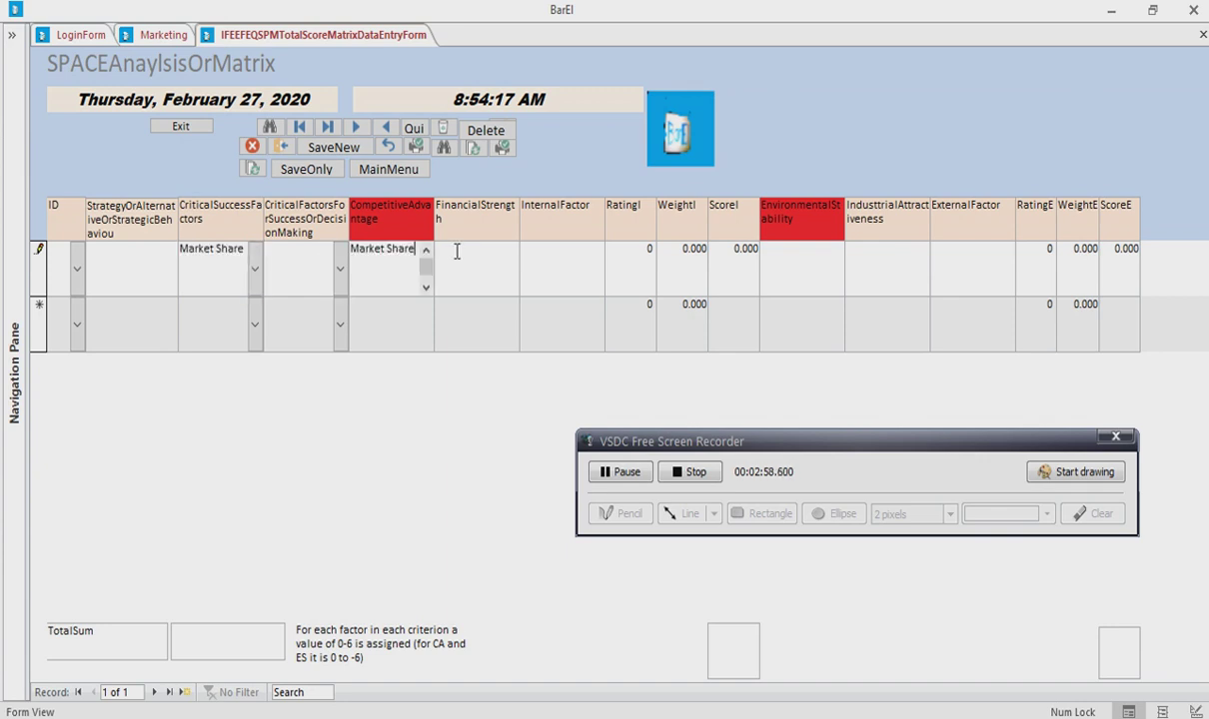
Step: Set the Market Share record's internal rating to -6 and its internal weight to 0.800
click(635, 262)
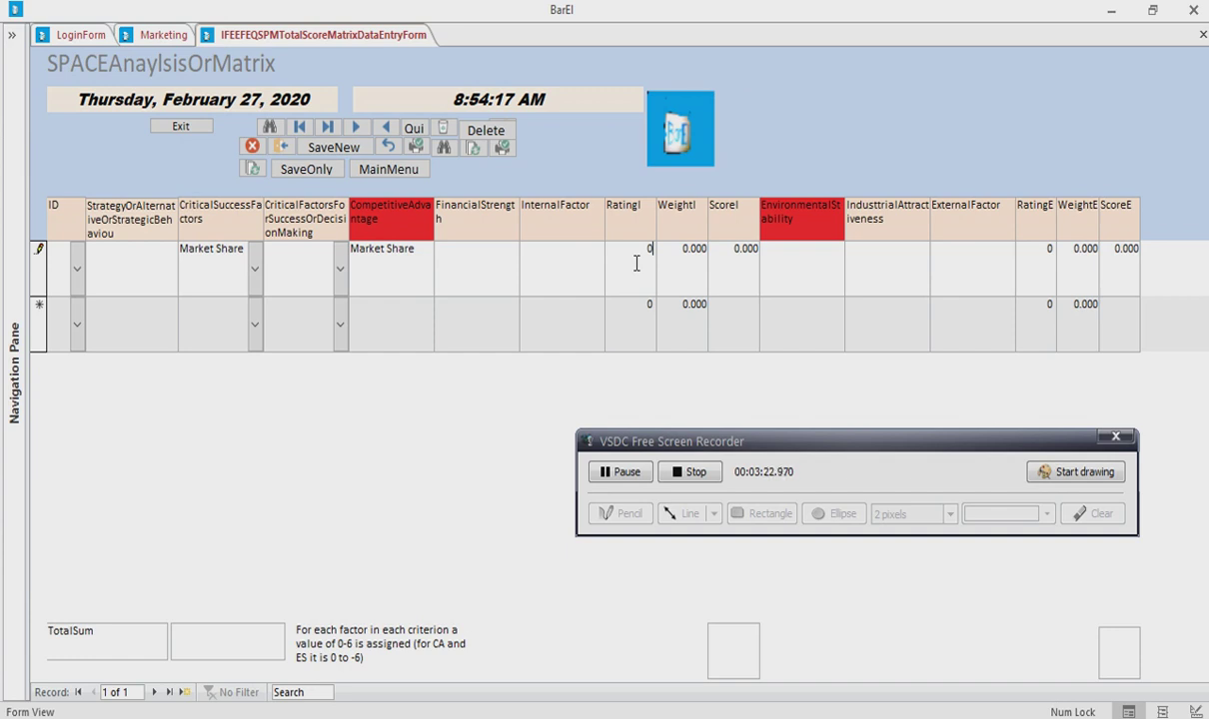
key(BackSpace)
text(-6)
click(696, 247)
text(8)
key(Delete)
key(Delete)
click(564, 258)
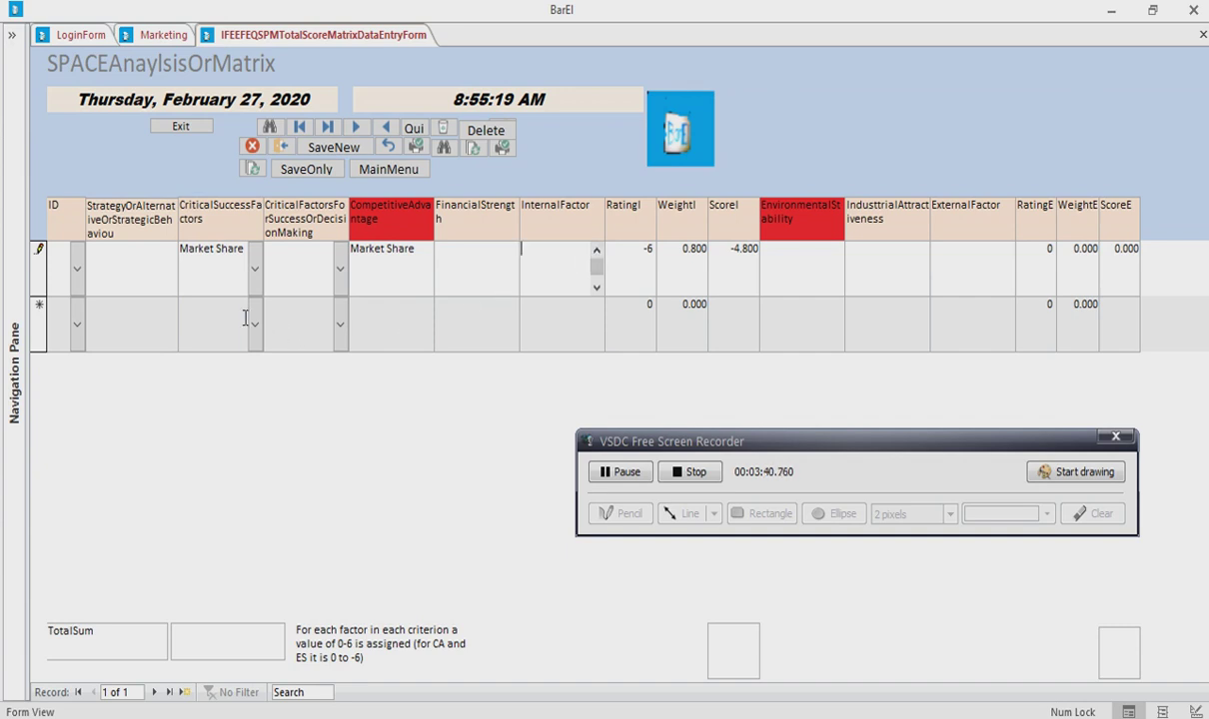
Step: Copy Market Share from the CompetitiveAdvantage field into the first record's InternalFactor field
click(172, 318)
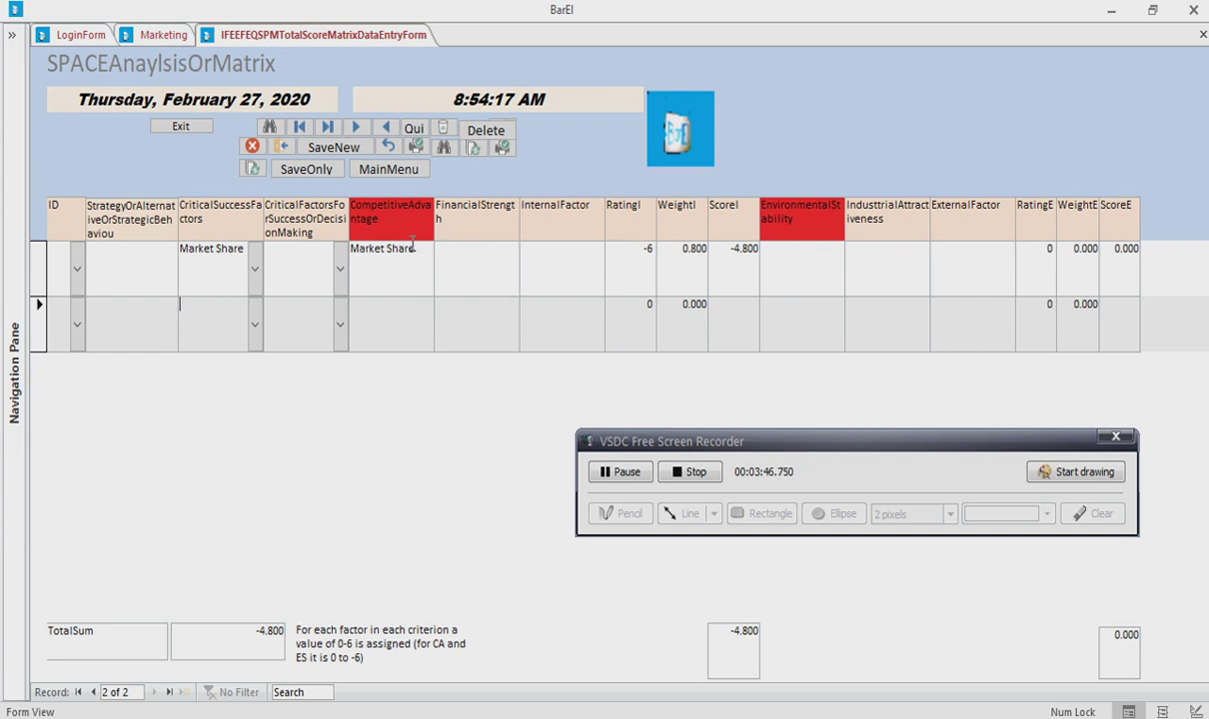
drag(420, 249, 338, 237)
key(ctrl+c)
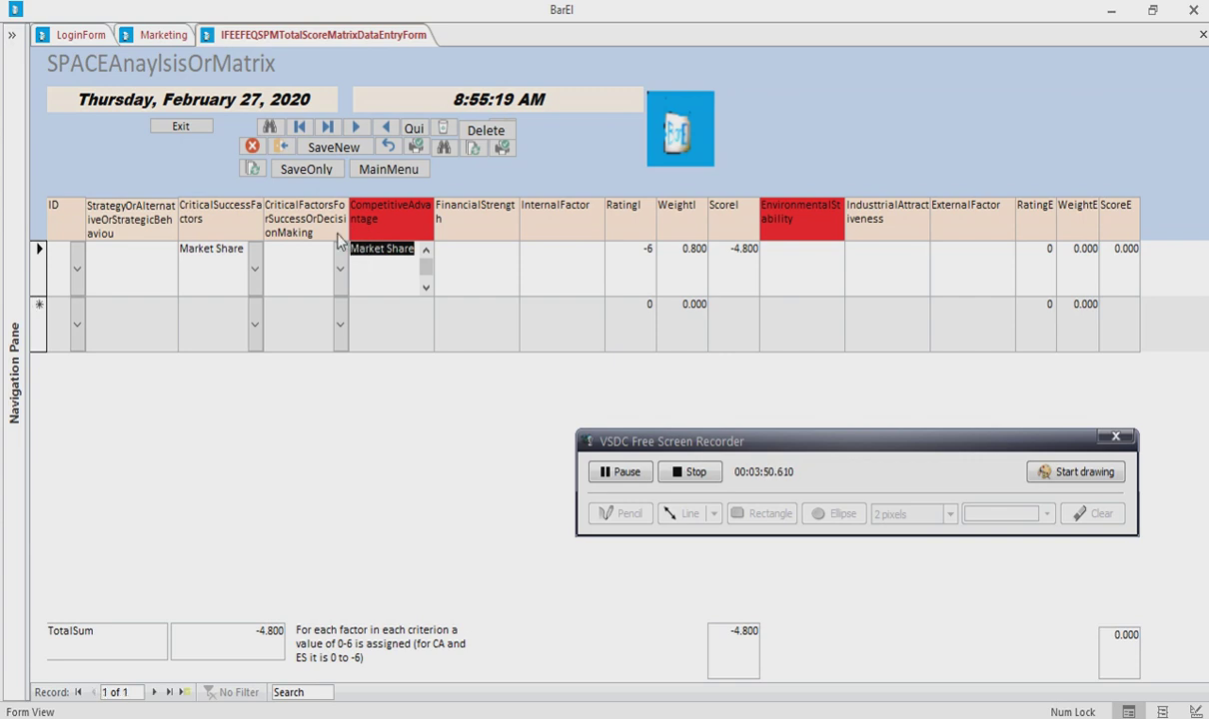
click(566, 279)
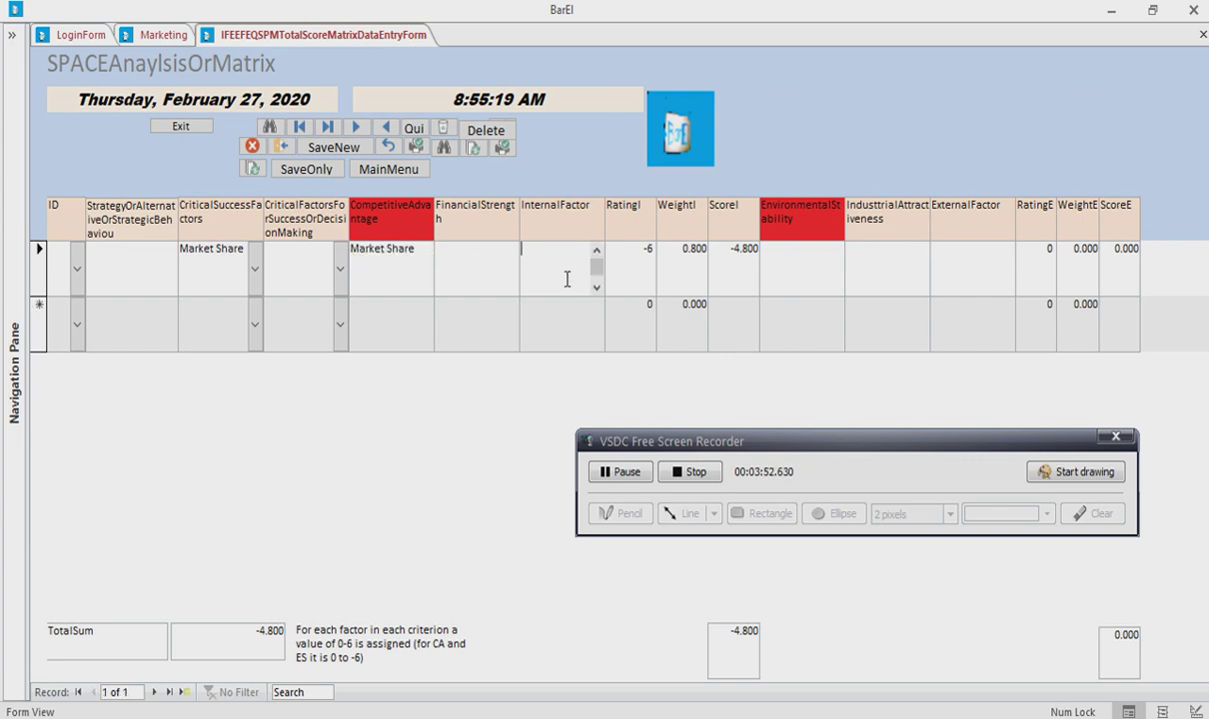
key(ctrl+v)
Step: Enter "Competitive Advantage" as the first record's strategy and move on to a new record
click(165, 254)
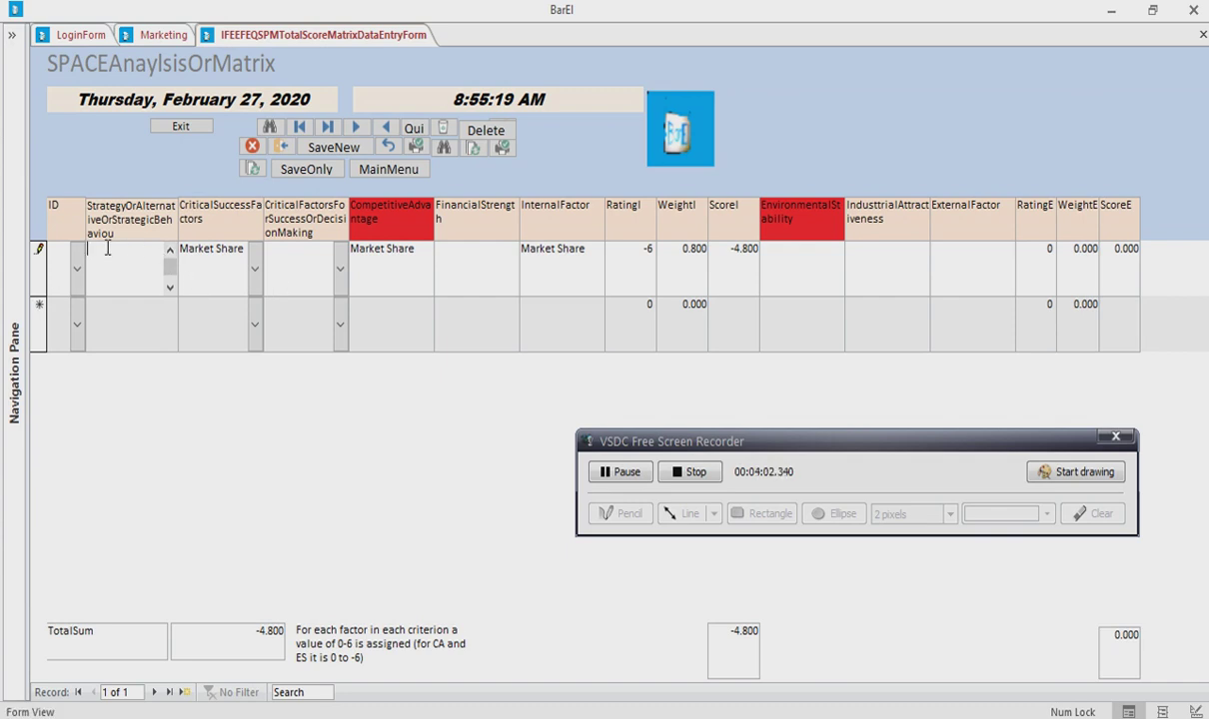
text(Competitive Advantage)
click(147, 330)
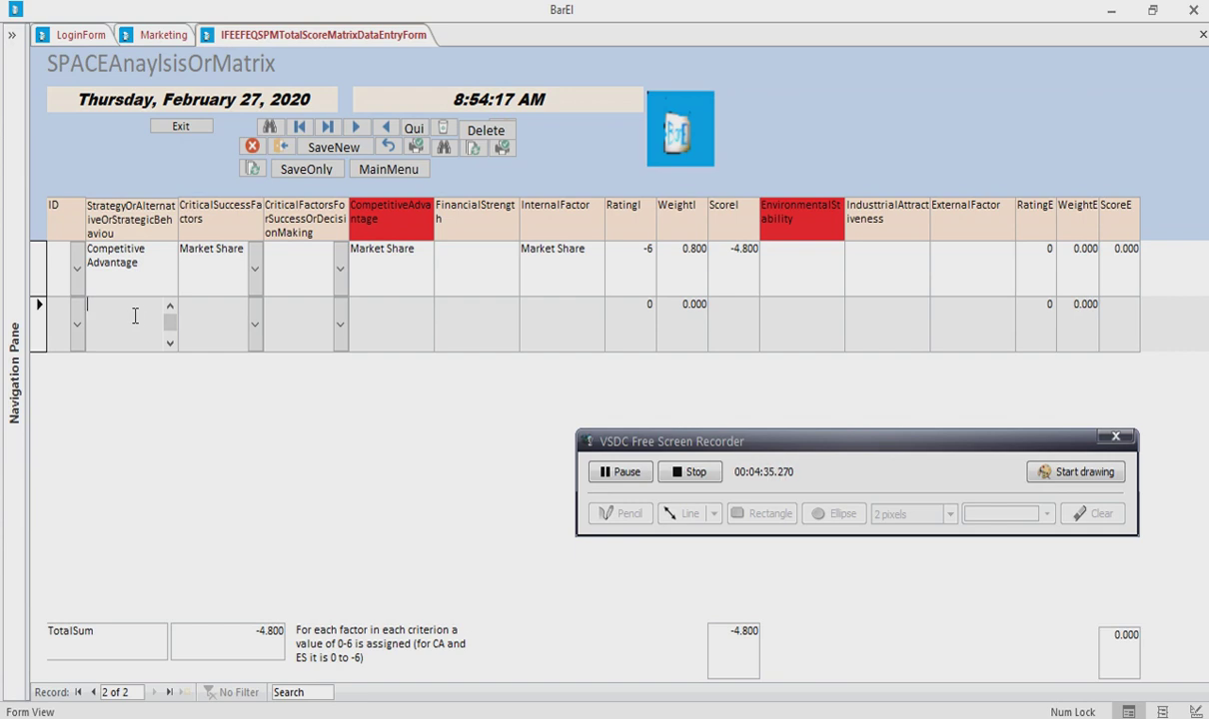
Step: In the second record, choose Financial position as the critical success factor and copy it into FinancialStrength and InternalFactor
click(254, 328)
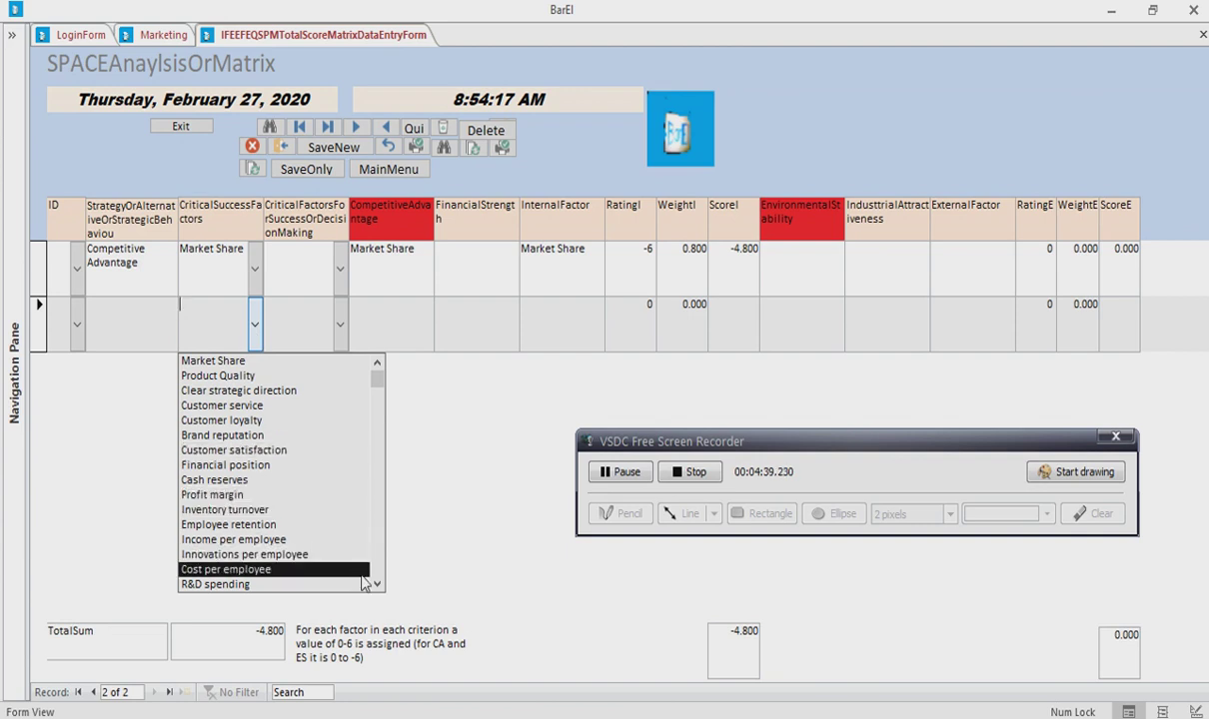
click(246, 472)
key(ctrl+c)
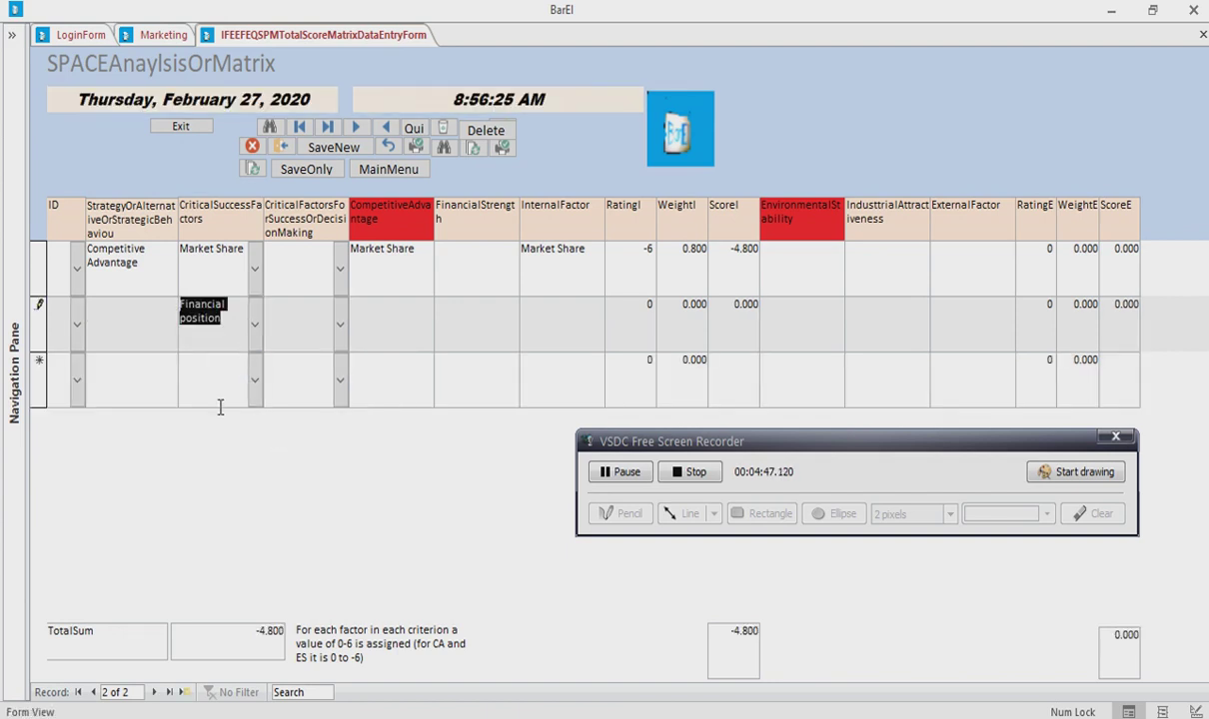
click(445, 320)
key(ctrl+v)
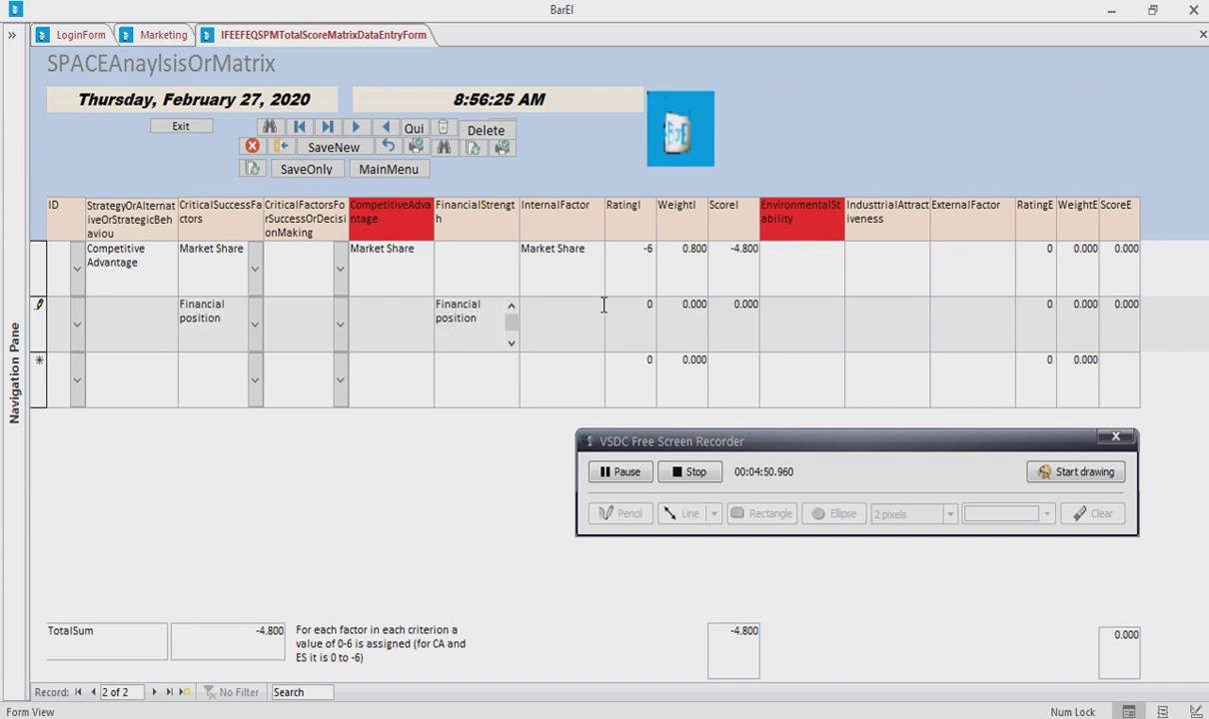
click(569, 314)
key(ctrl+v)
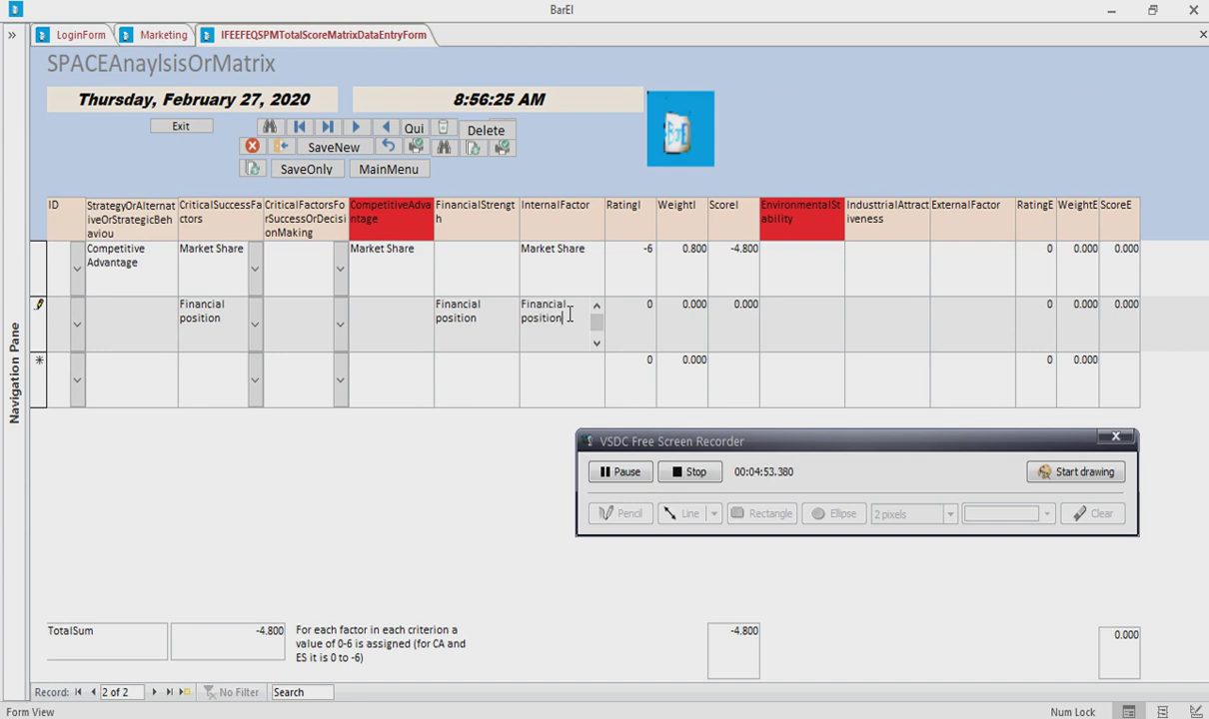
Step: Enter "Financial strength" as the strategy of the Financial position record
click(107, 317)
text(Finan)
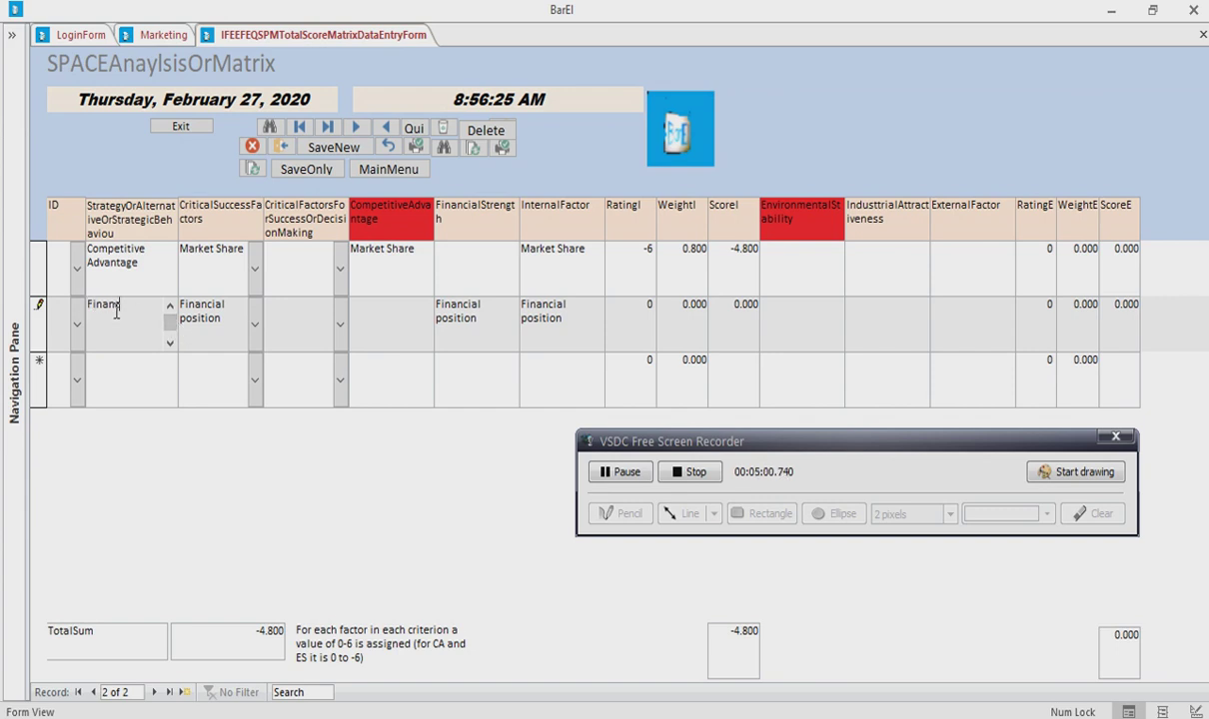
text(cial strength)
Step: Set the Financial position record's internal rating to -3 and its internal weight to 0.070
click(624, 305)
key(BackSpace)
text(3)
key(BackSpace)
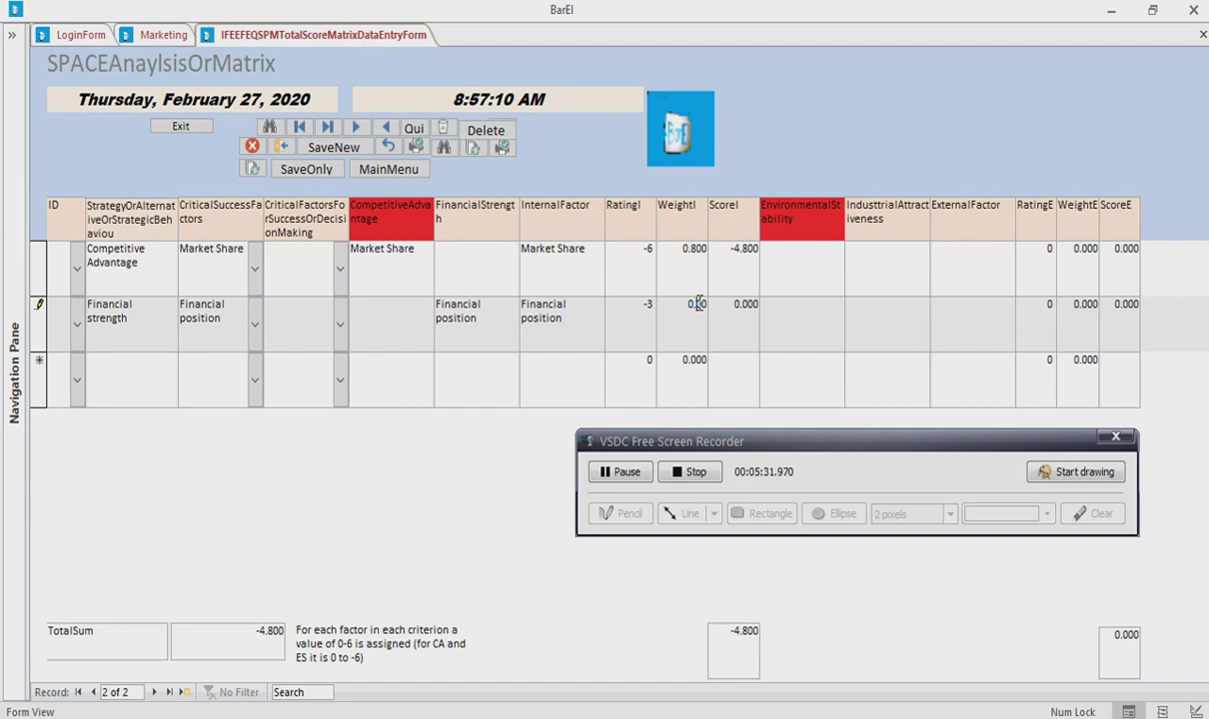
text(07)
click(530, 317)
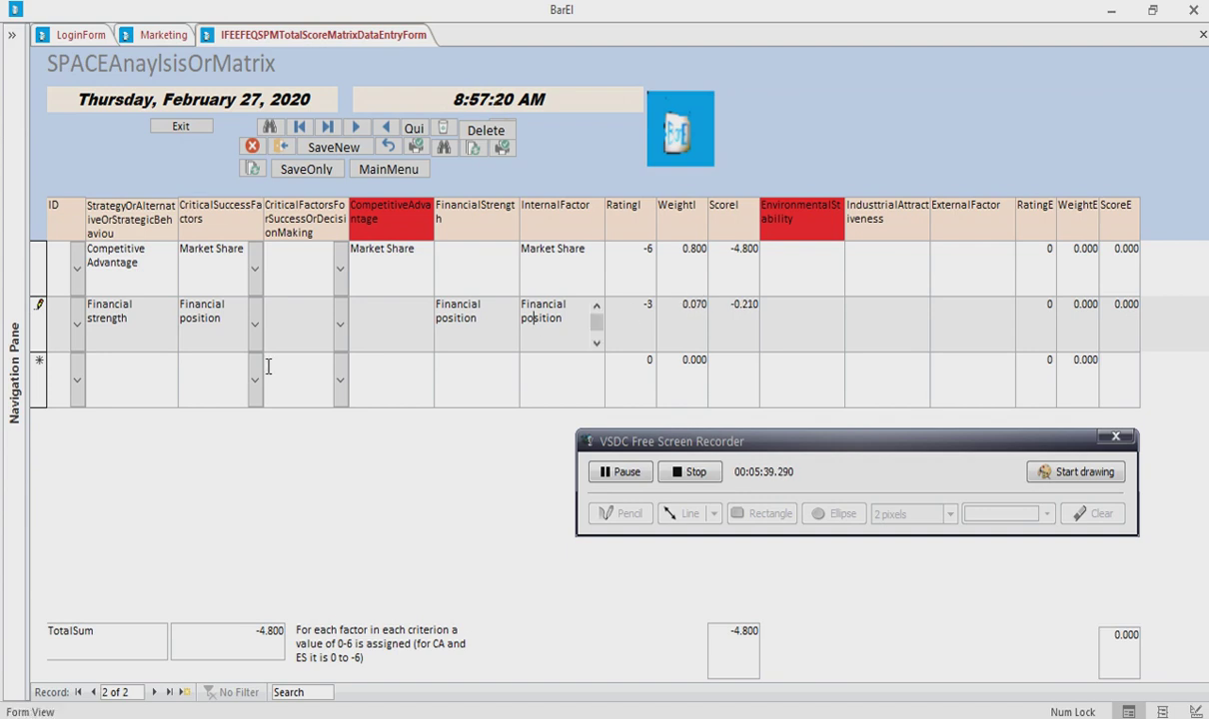
Step: In the third record, choose Power over suppliers as the critical success factor and enter "Environmental stability" as the strategy
click(146, 370)
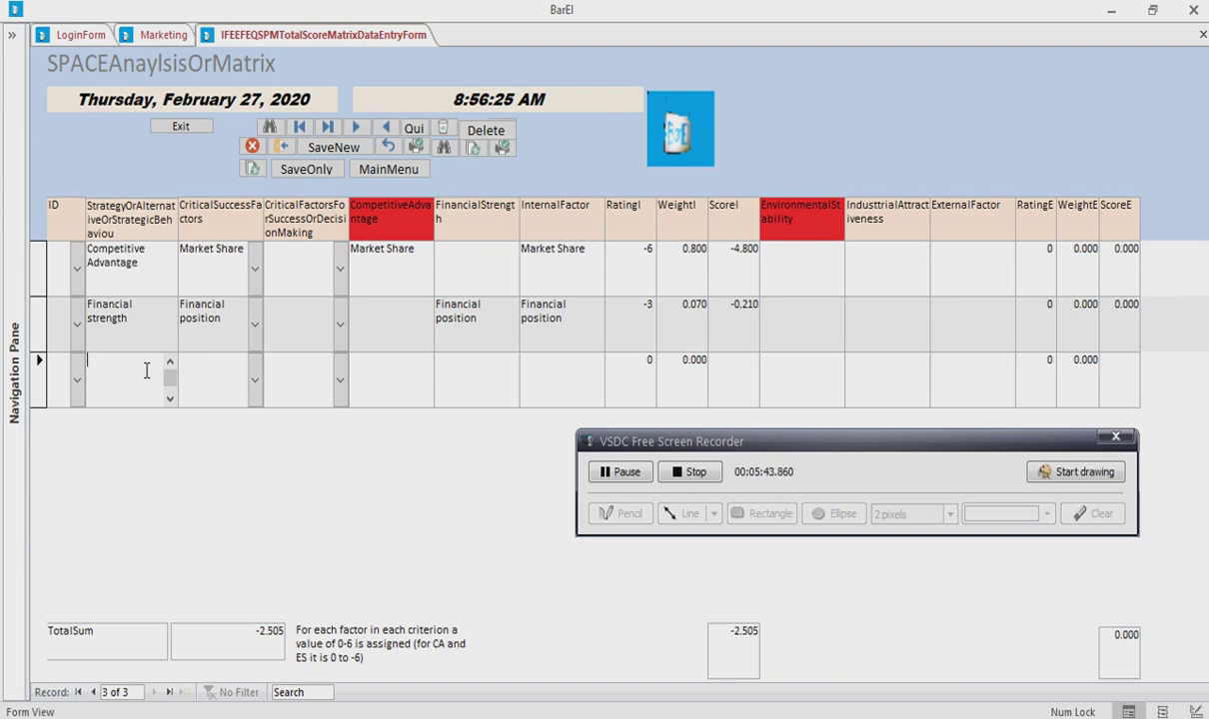
click(254, 389)
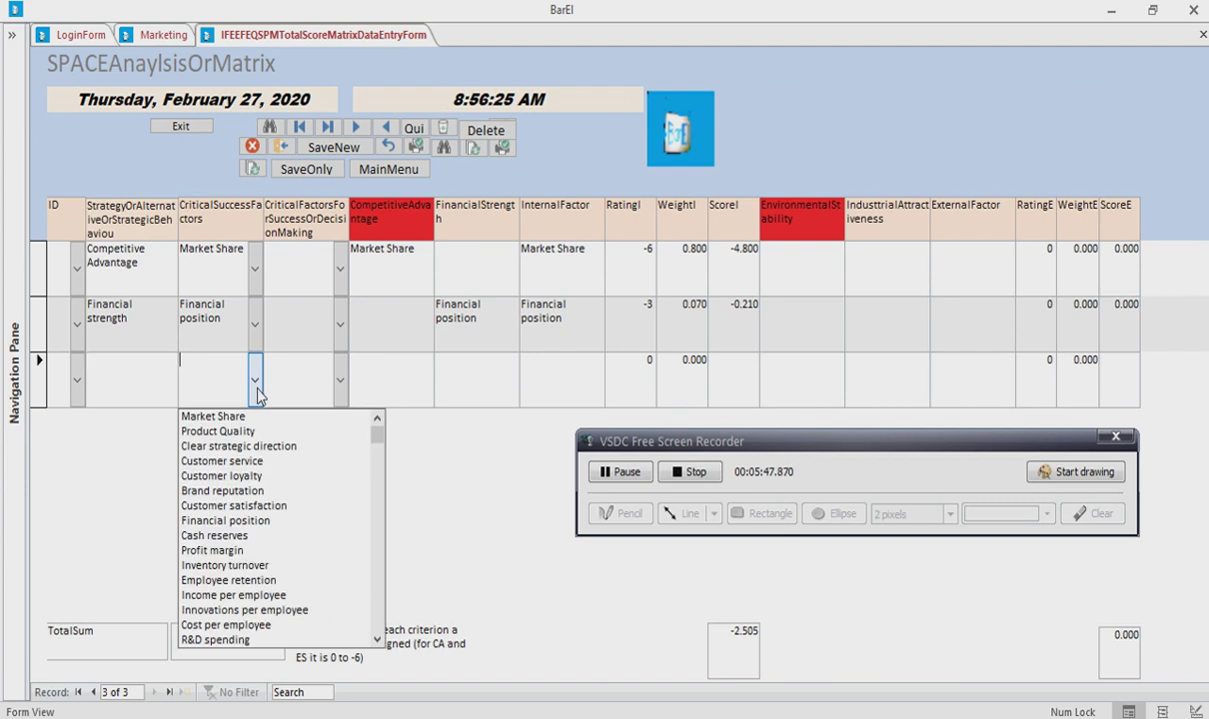
click(377, 640)
click(376, 639)
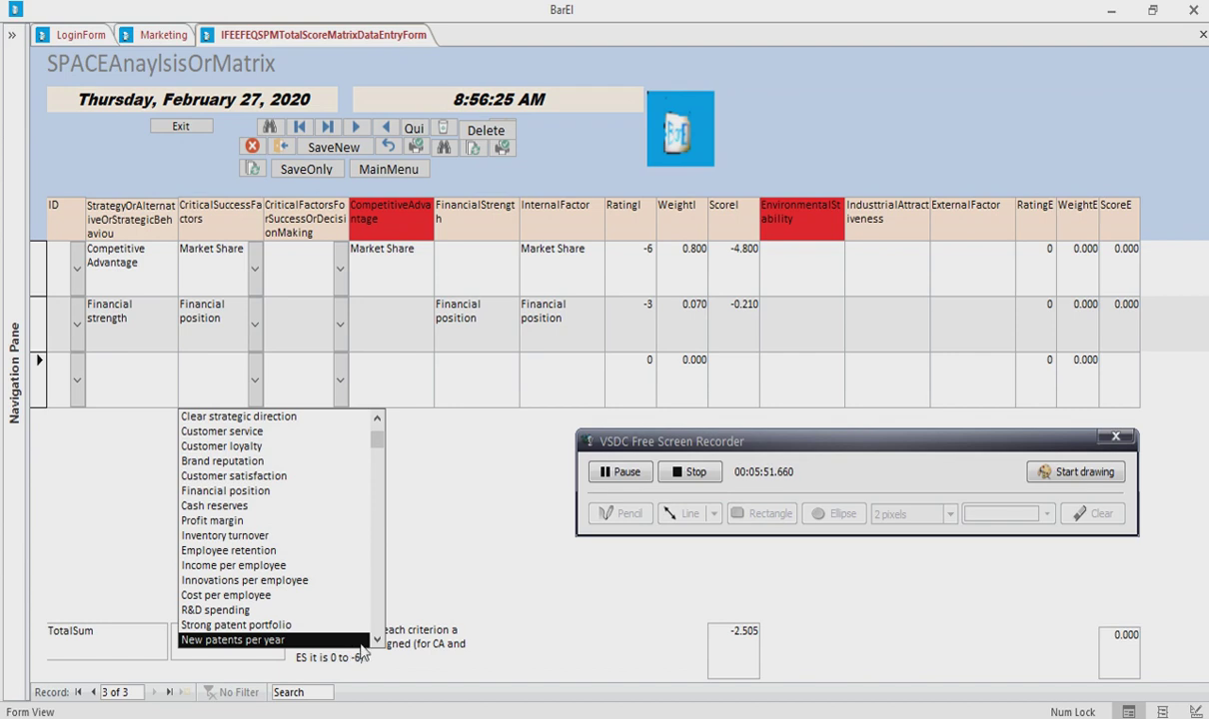
click(376, 642)
click(377, 641)
click(376, 641)
click(376, 642)
click(376, 642)
click(377, 641)
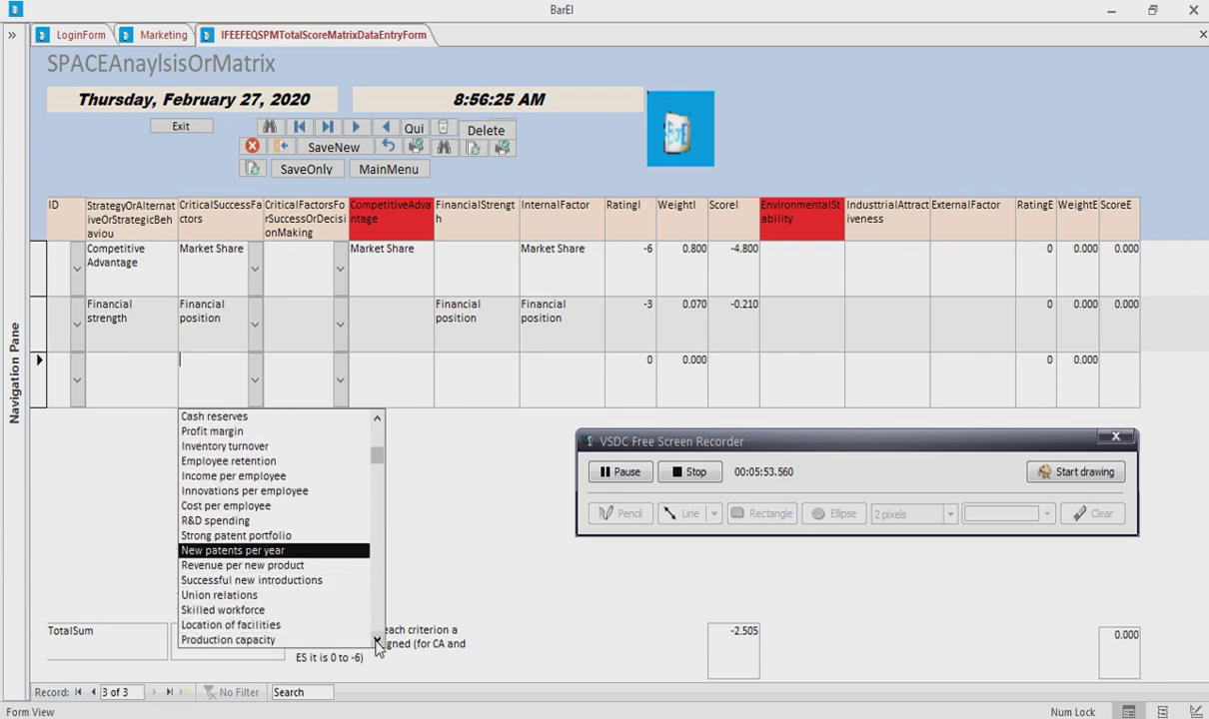
click(376, 641)
click(377, 641)
click(377, 641)
click(376, 641)
click(377, 642)
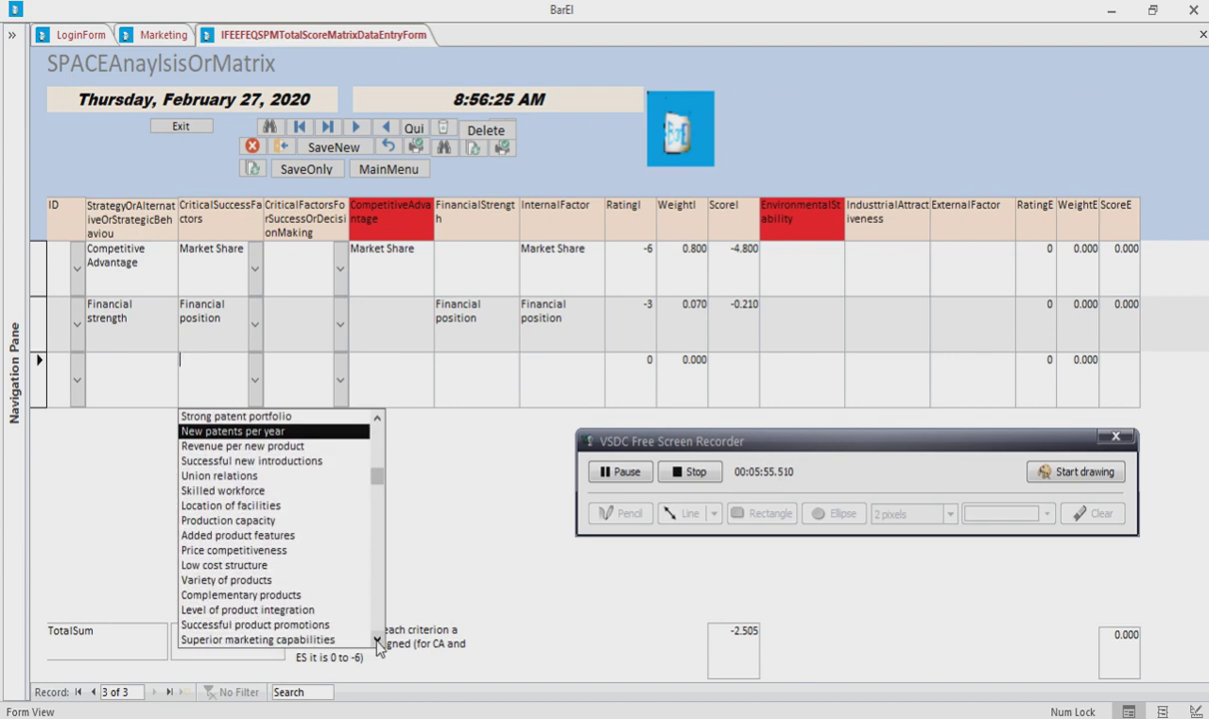
click(376, 641)
click(376, 641)
click(376, 642)
click(377, 642)
click(377, 642)
click(376, 642)
click(377, 642)
click(376, 641)
click(376, 641)
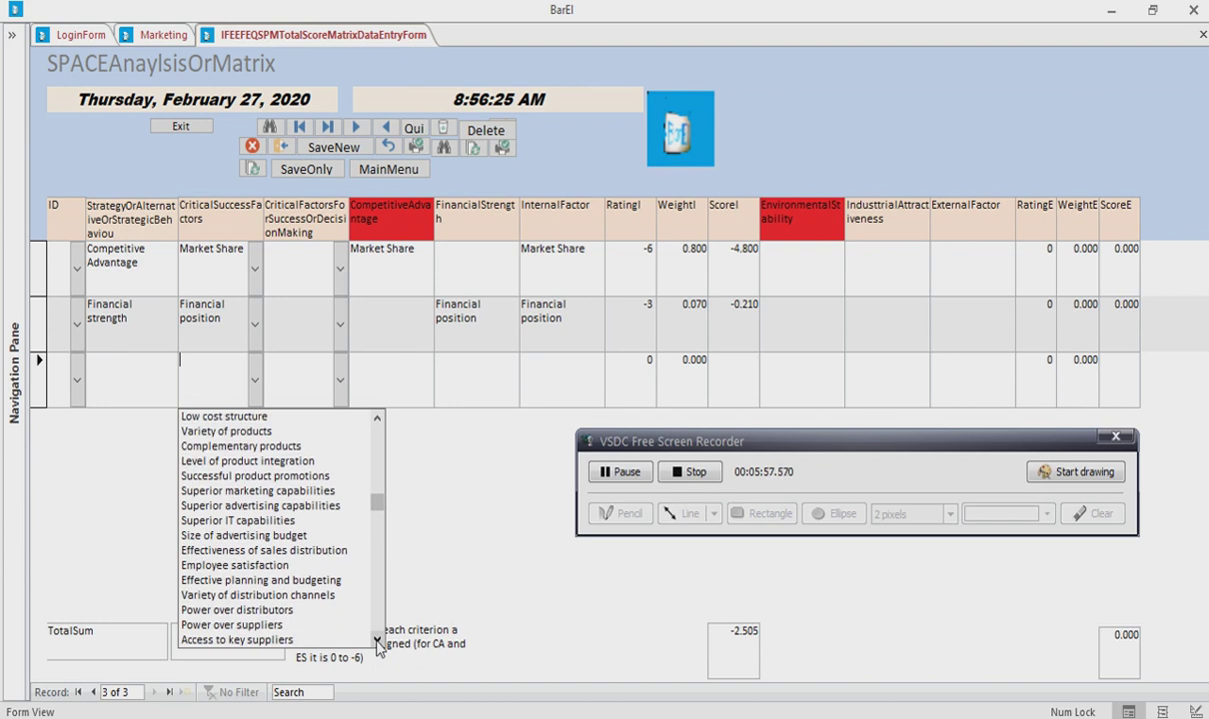
click(377, 642)
click(377, 641)
click(377, 641)
click(377, 642)
click(377, 642)
click(376, 641)
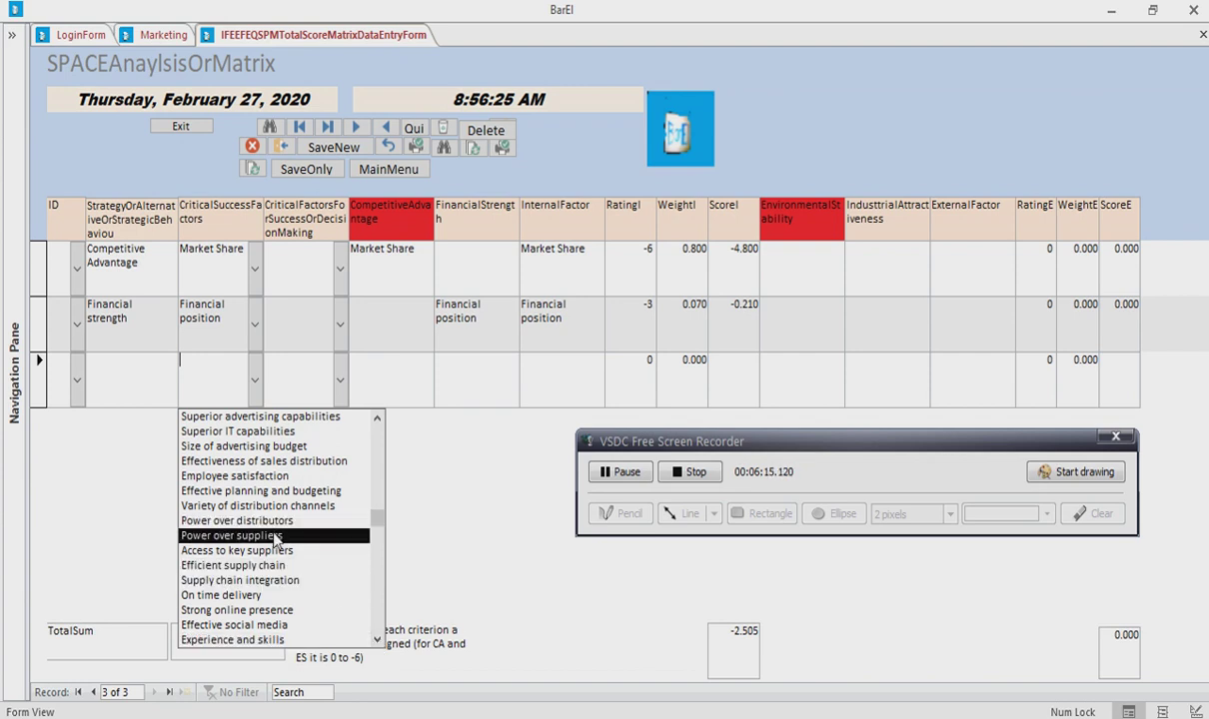
click(276, 536)
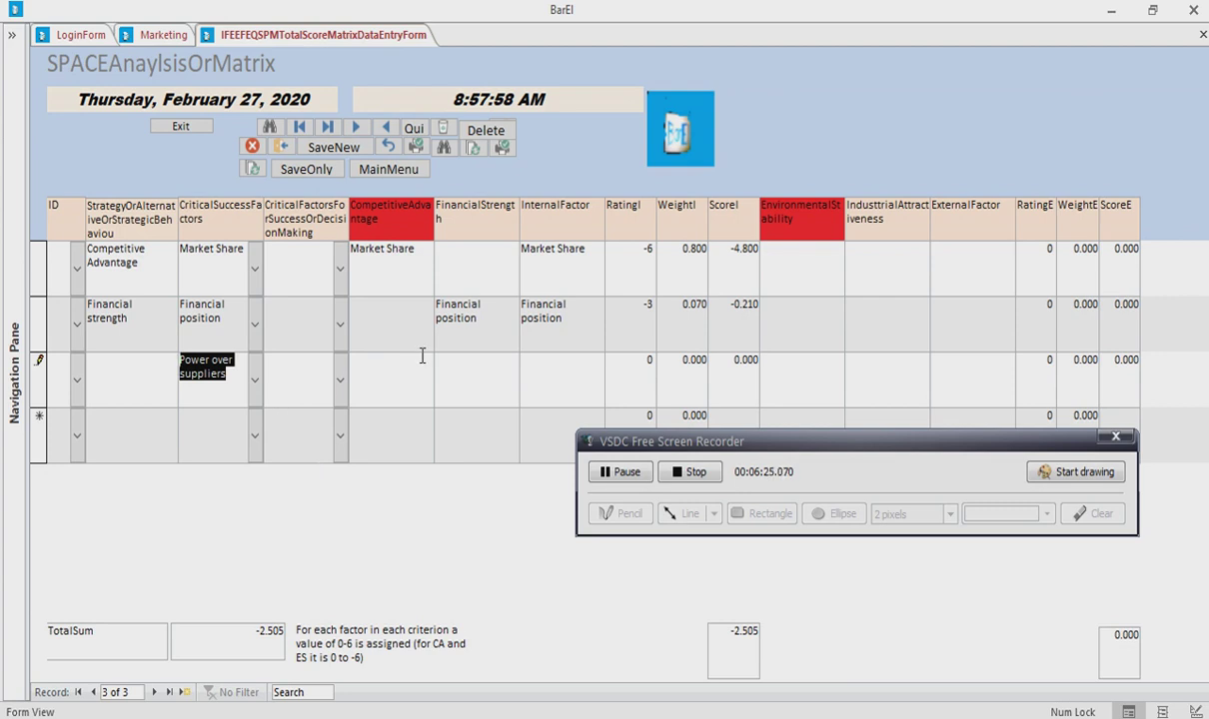
click(111, 372)
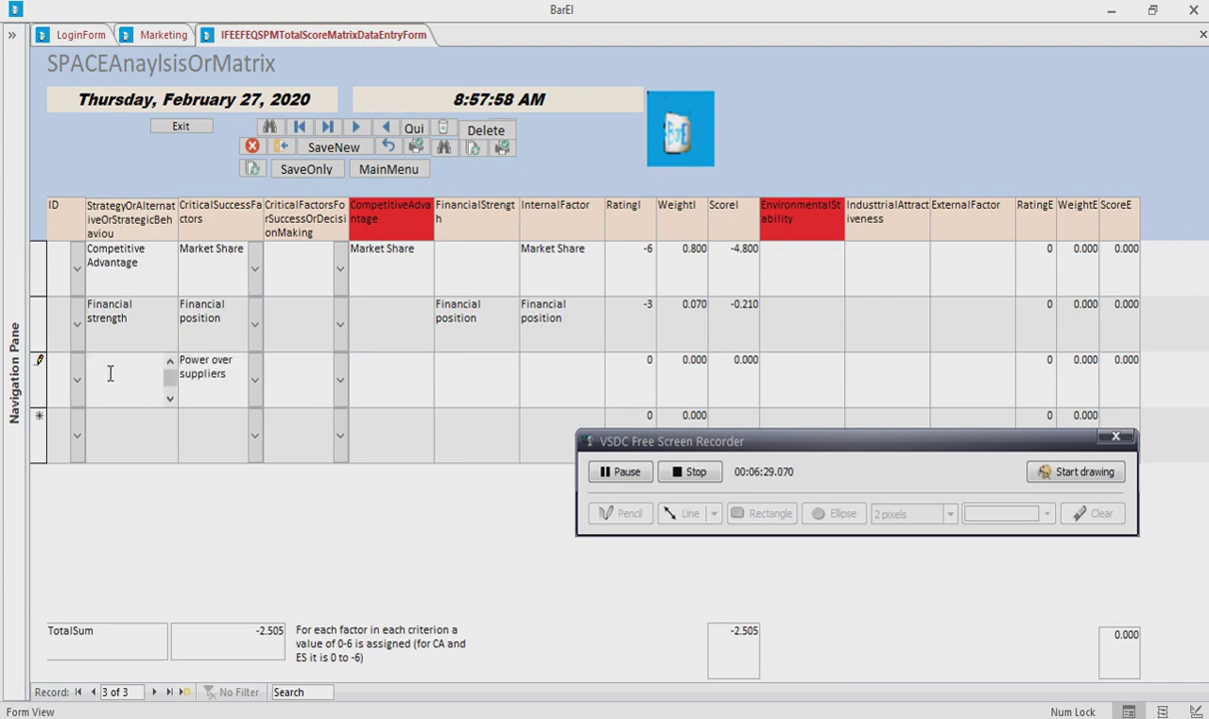
text(Environmental stability)
Step: Copy Power over suppliers into the third record's EnvironmentalStability and ExternalFactor fields
drag(229, 376, 176, 341)
key(ctrl+c)
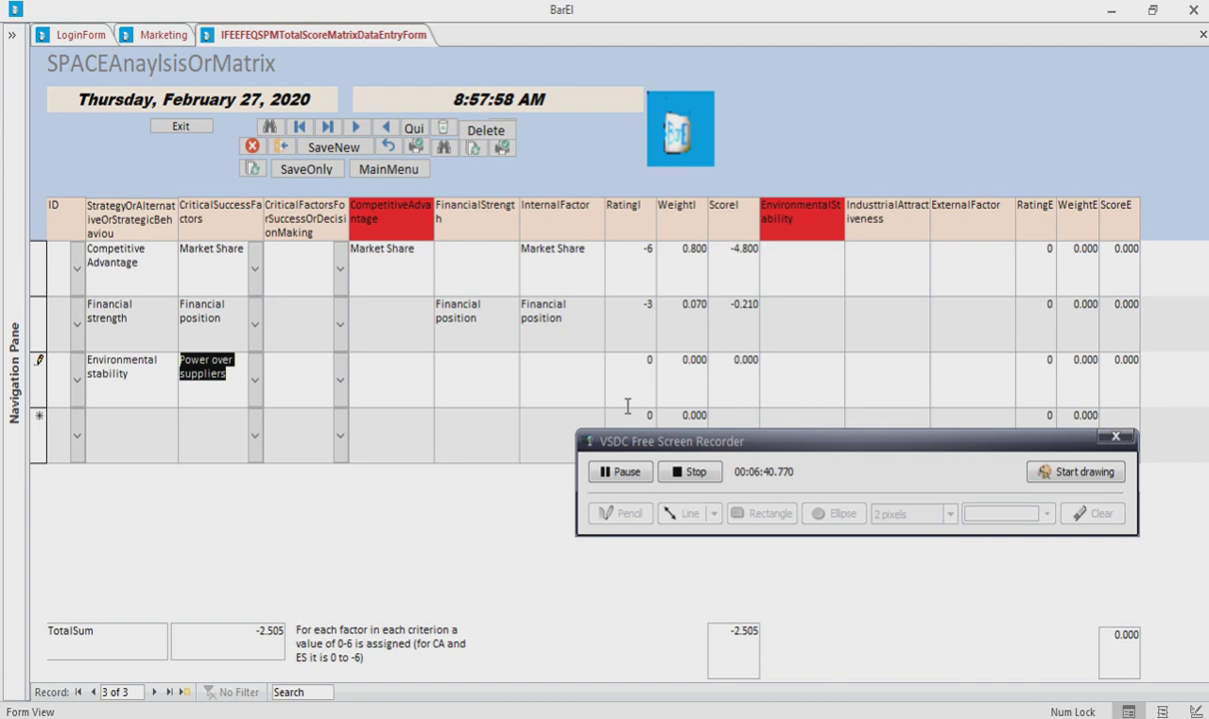
drag(856, 439, 751, 521)
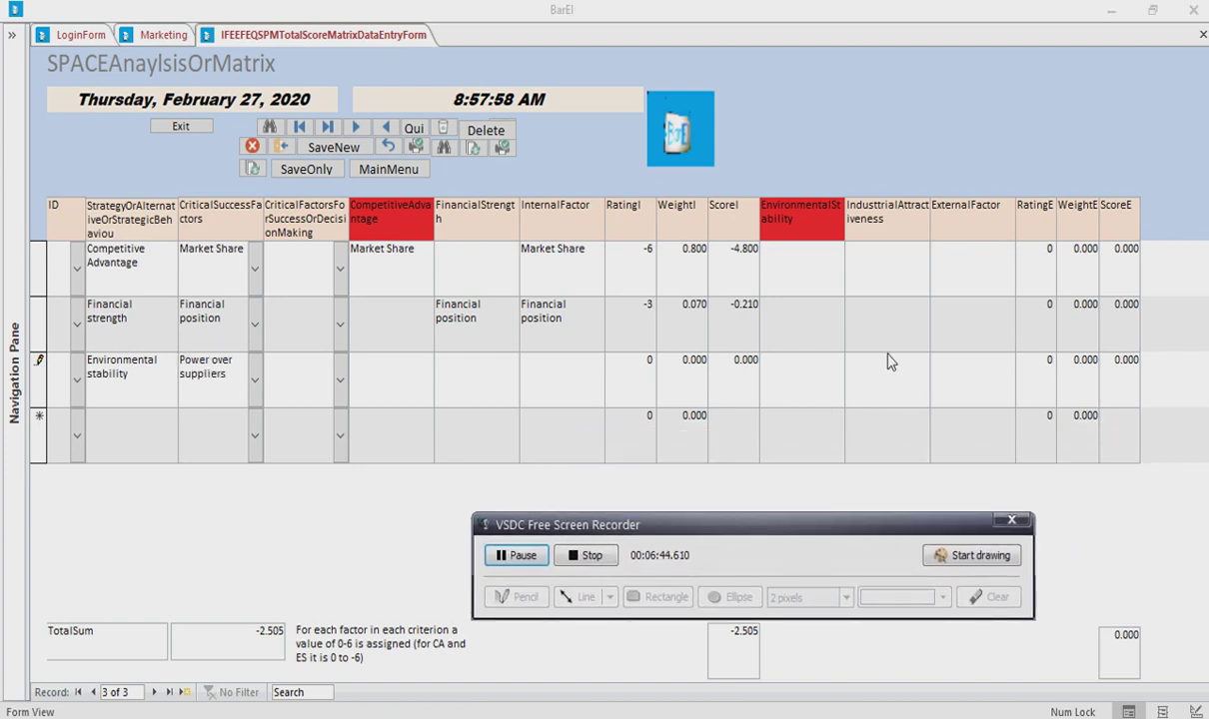
click(859, 374)
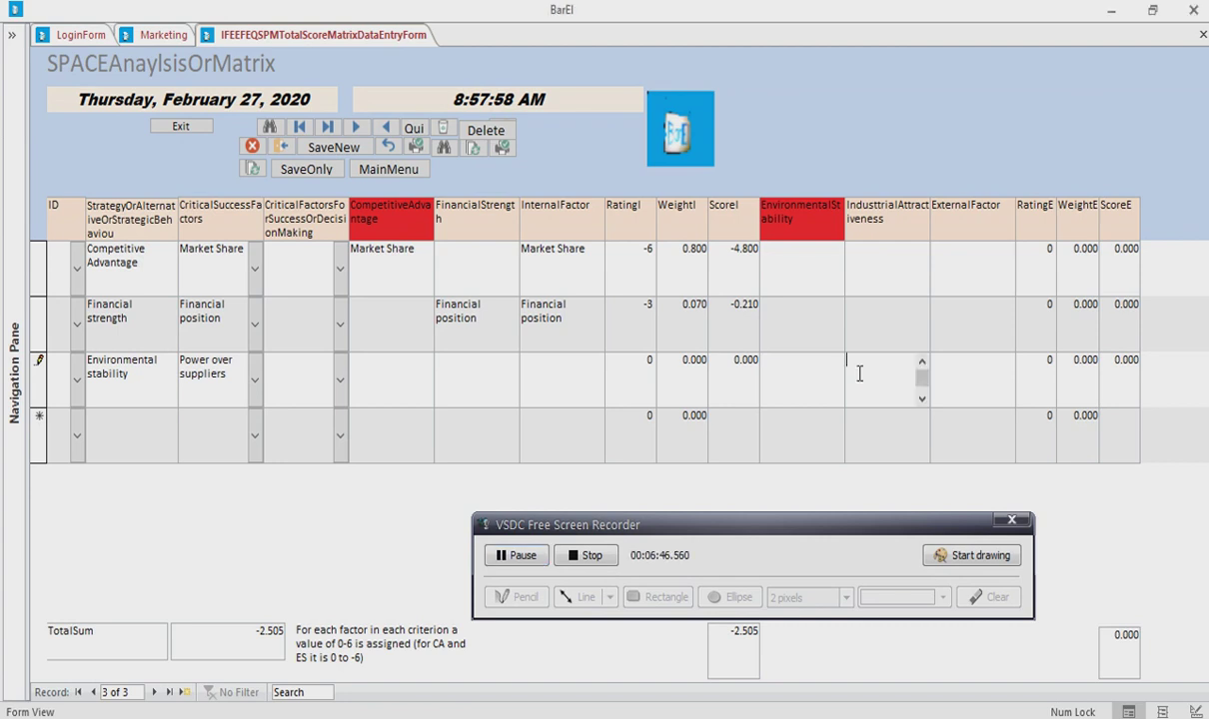
click(805, 385)
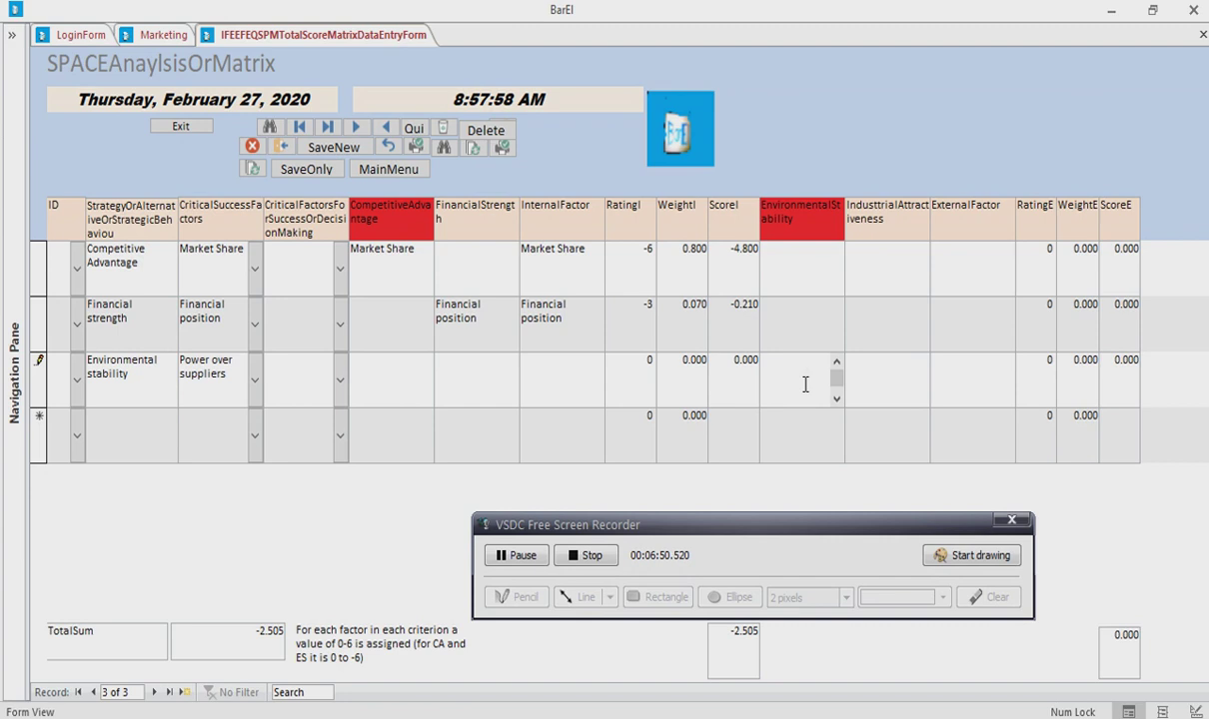
key(ctrl+v)
click(956, 382)
key(ctrl+v)
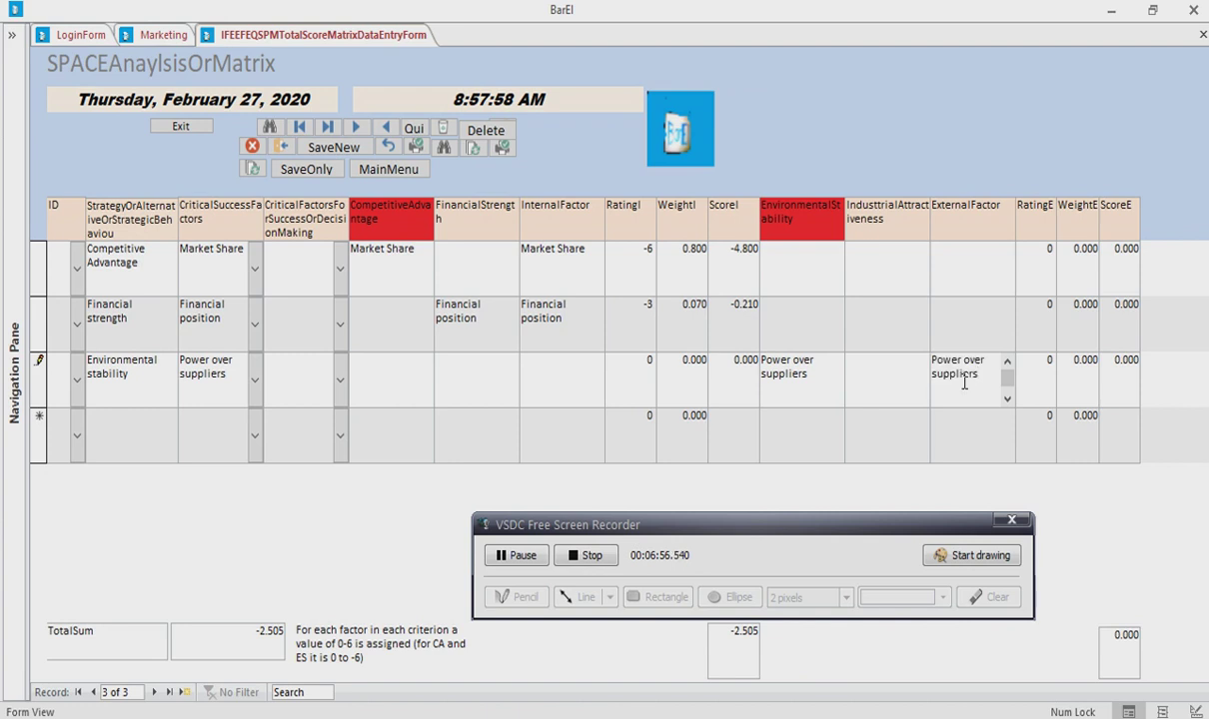
Step: Set the Environmental stability record's external rating to -5 and its external weight to 0.400
click(1051, 362)
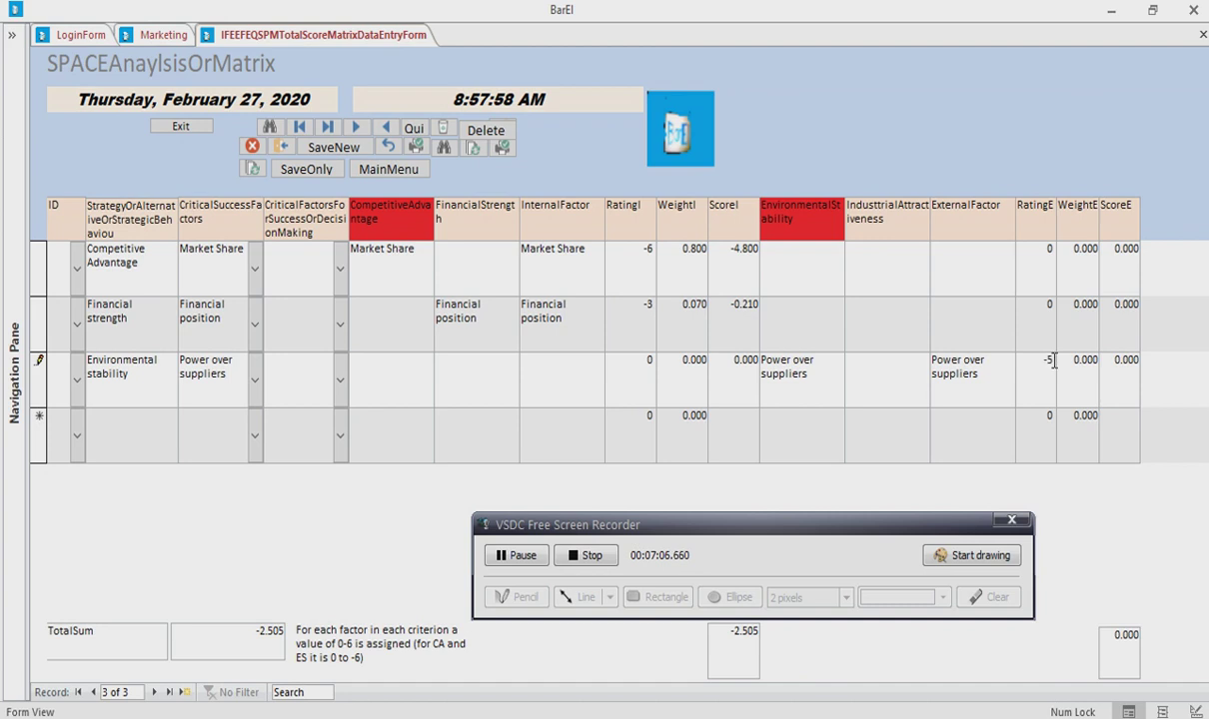
click(1086, 360)
key(BackSpace)
text(4)
Step: Change the Financial strength record's internal rating to 4
click(648, 309)
key(BackSpace)
key(Delete)
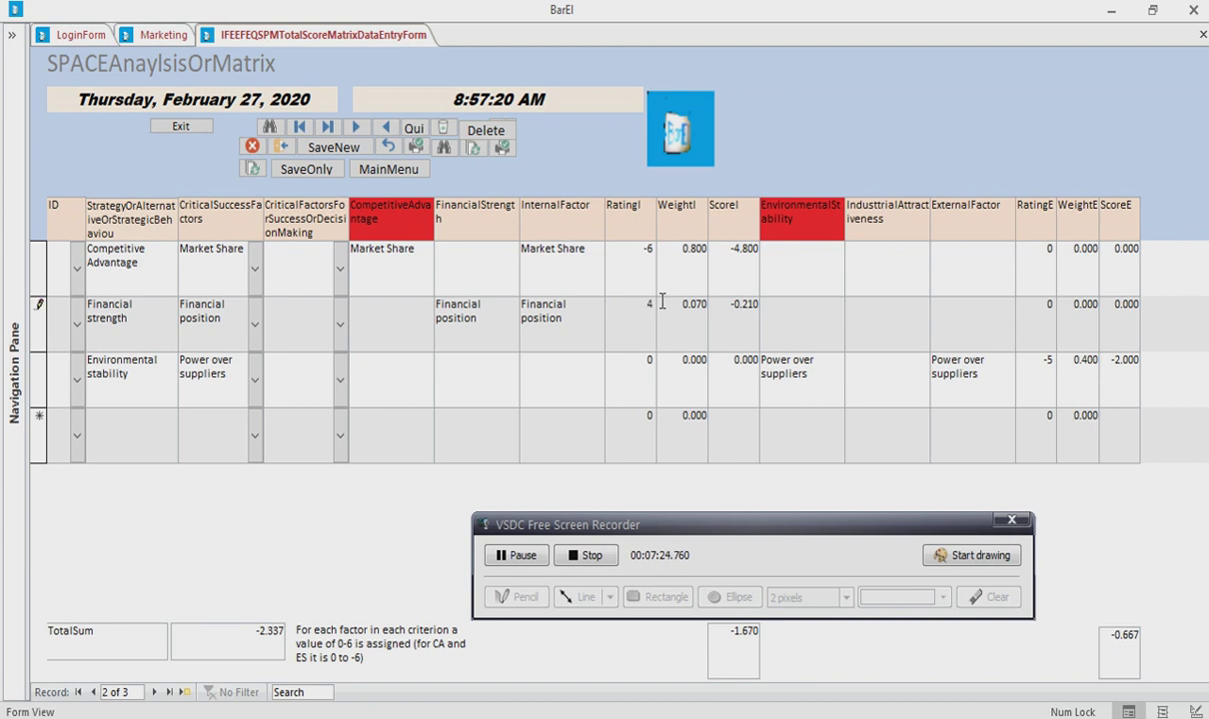
click(589, 390)
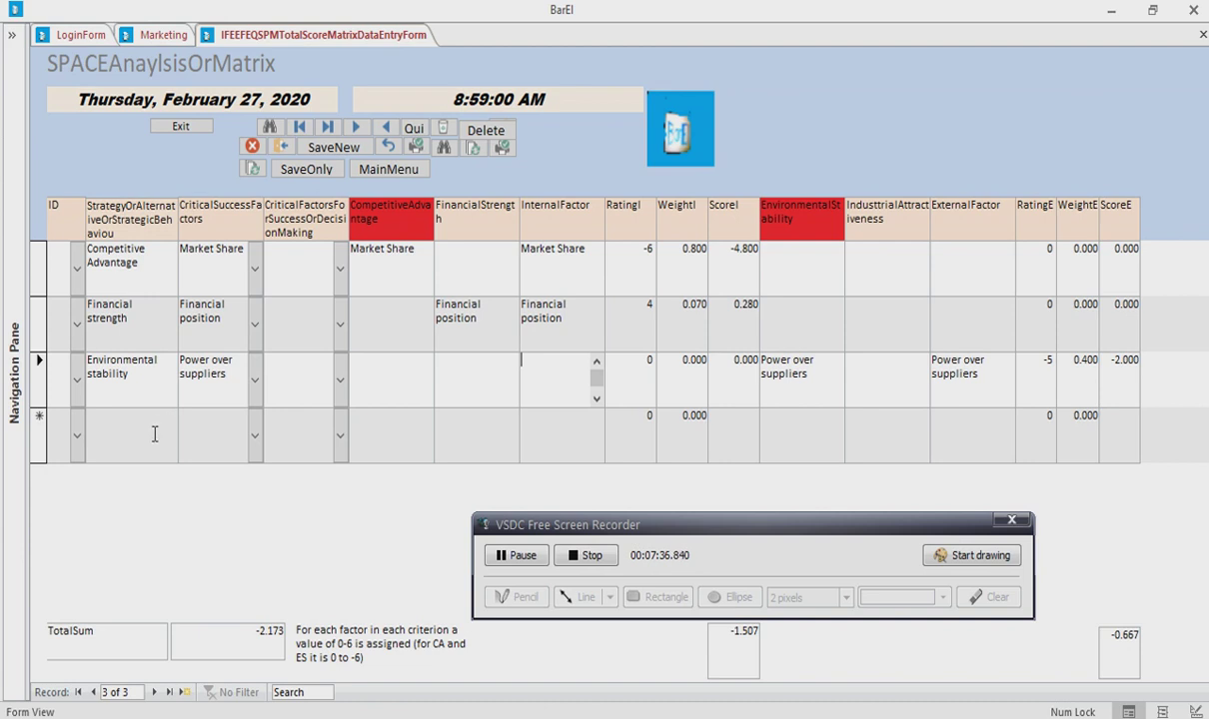
Step: In the fourth record, choose Profit margin as the critical success factor and enter "Industrial Attractiveness" as the strategy
click(255, 436)
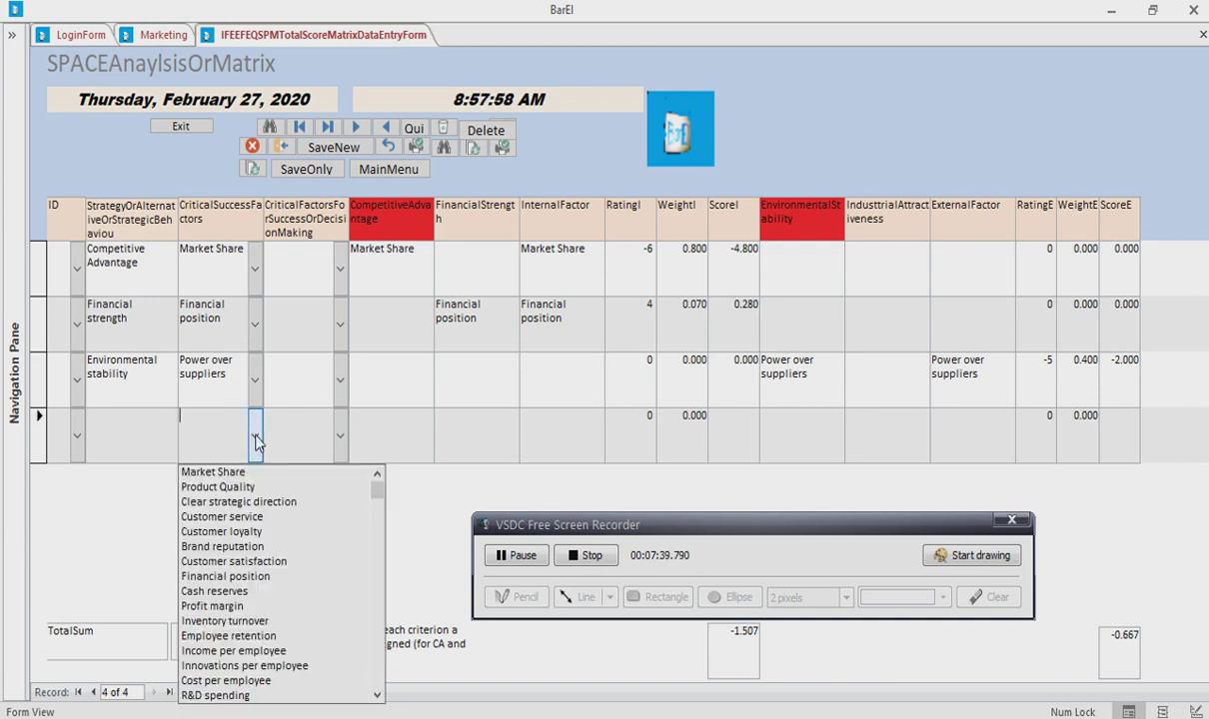
click(212, 605)
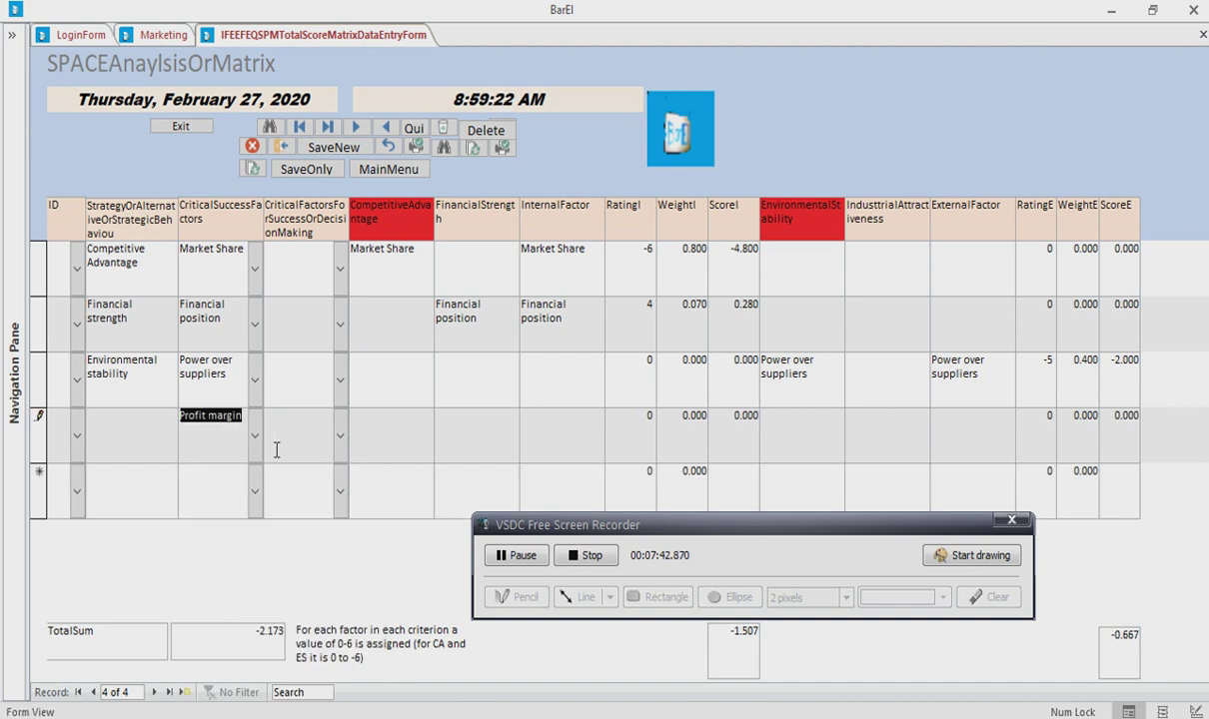
click(161, 419)
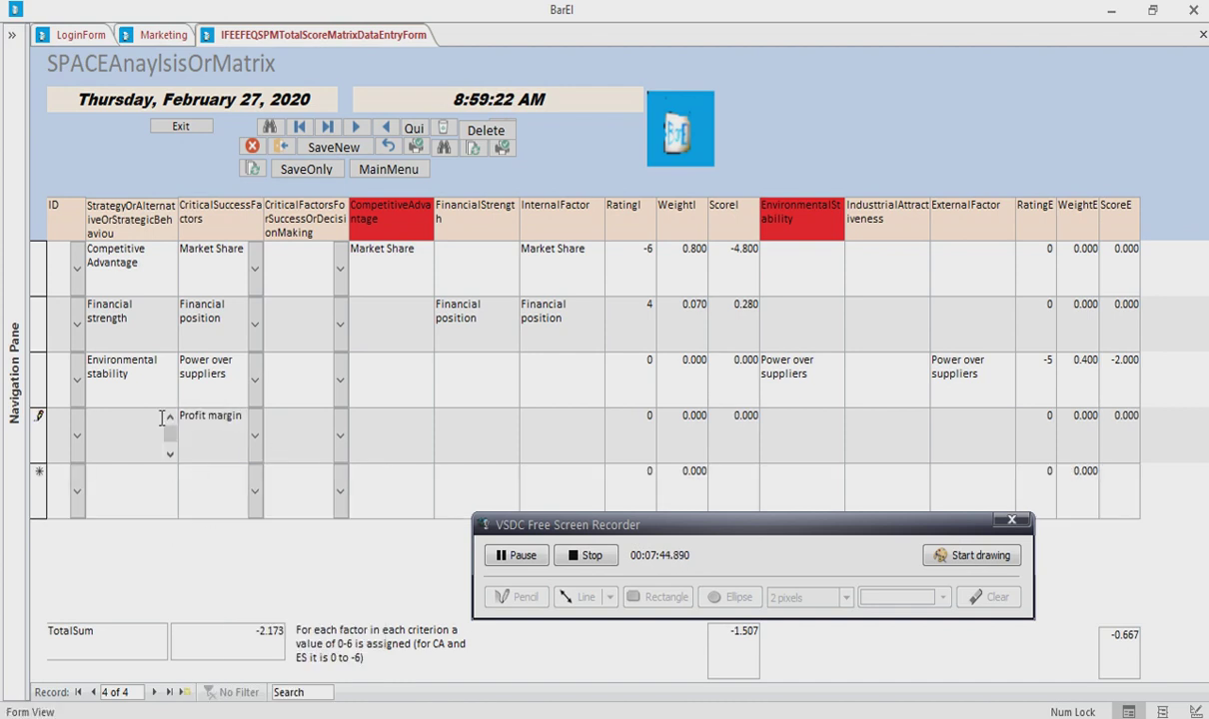
text(Industrial Attractiveness)
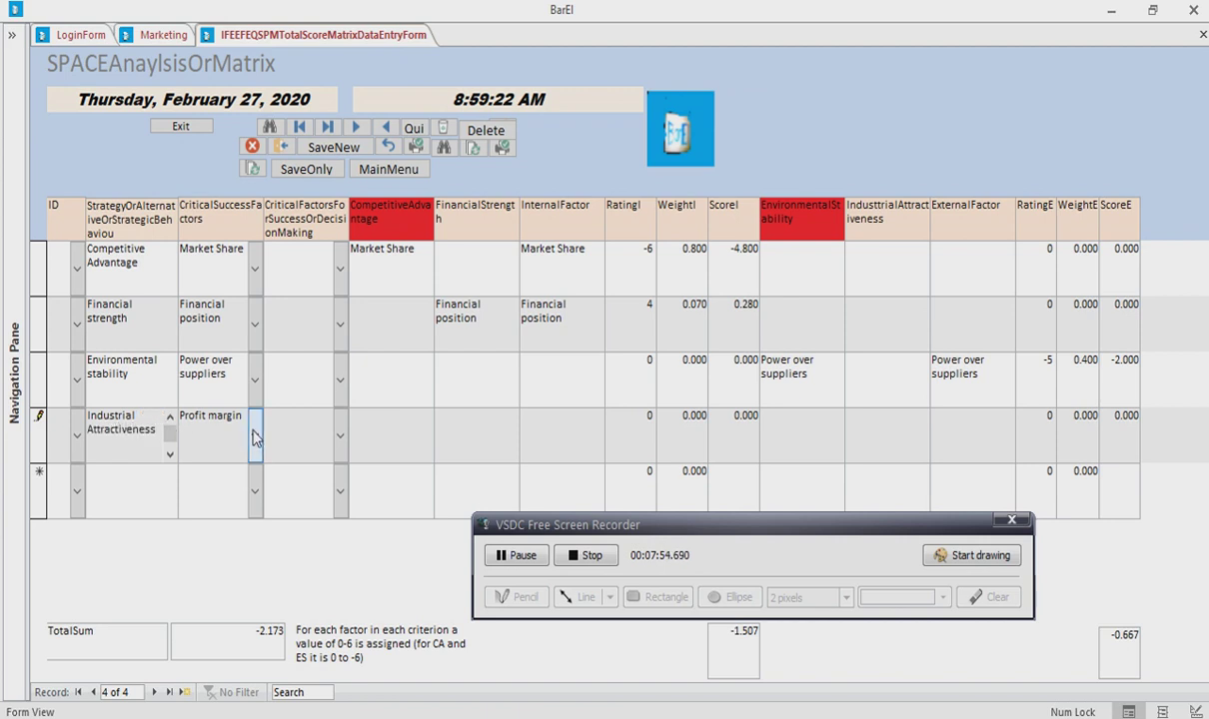
Step: Copy Profit margin into the fourth record's industrial attractiveness and ExternalFactor fields
key(Tab)
key(ctrl+c)
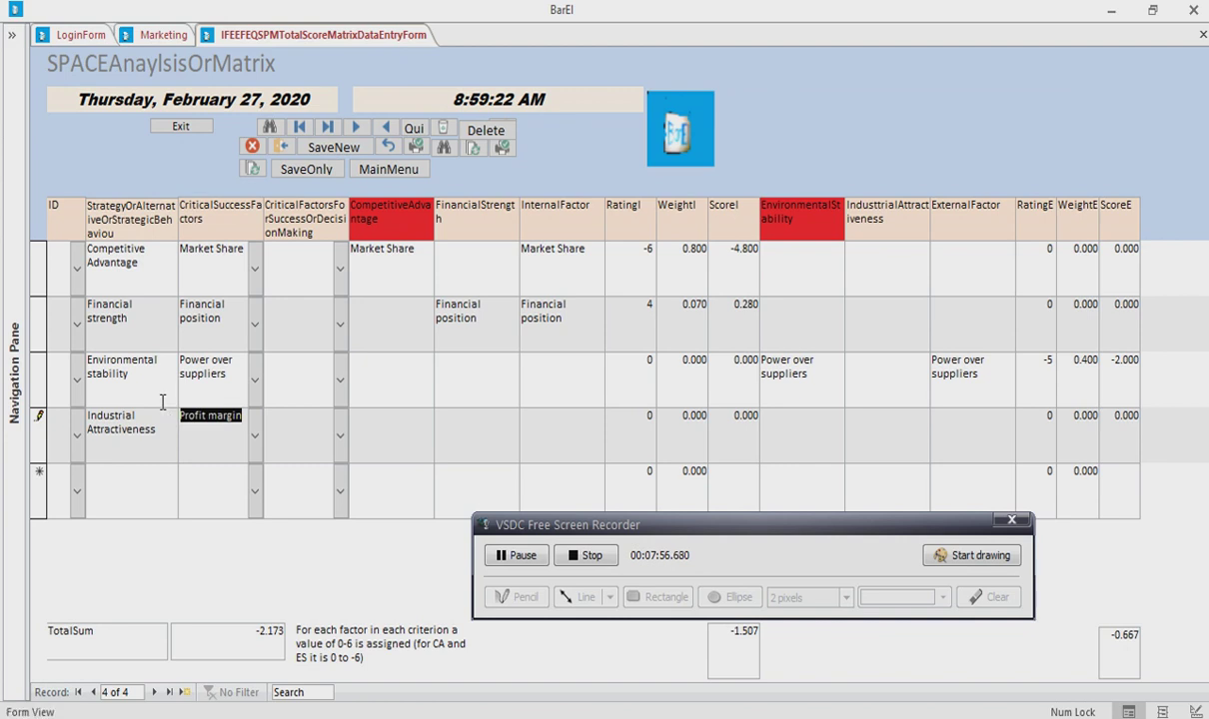
click(897, 431)
key(ctrl+v)
click(942, 421)
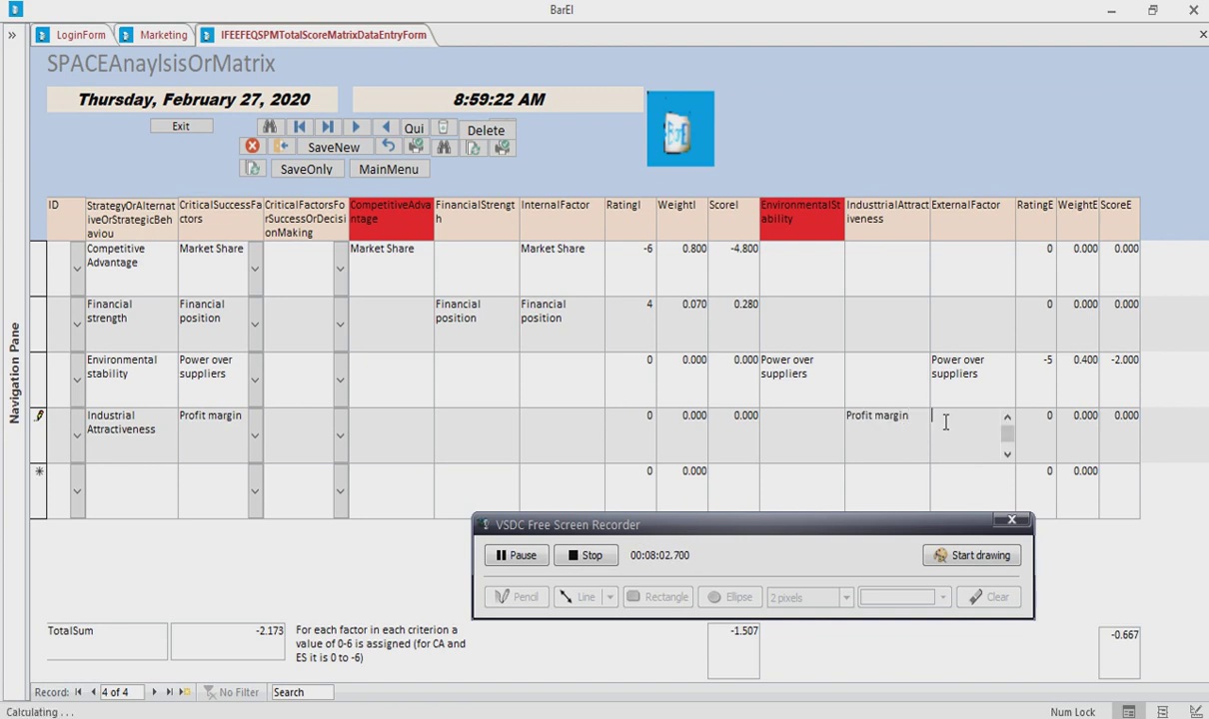
key(ctrl+v)
Step: Set the Profit margin record's external rating to 4 and its external weight to 0.900
click(1037, 421)
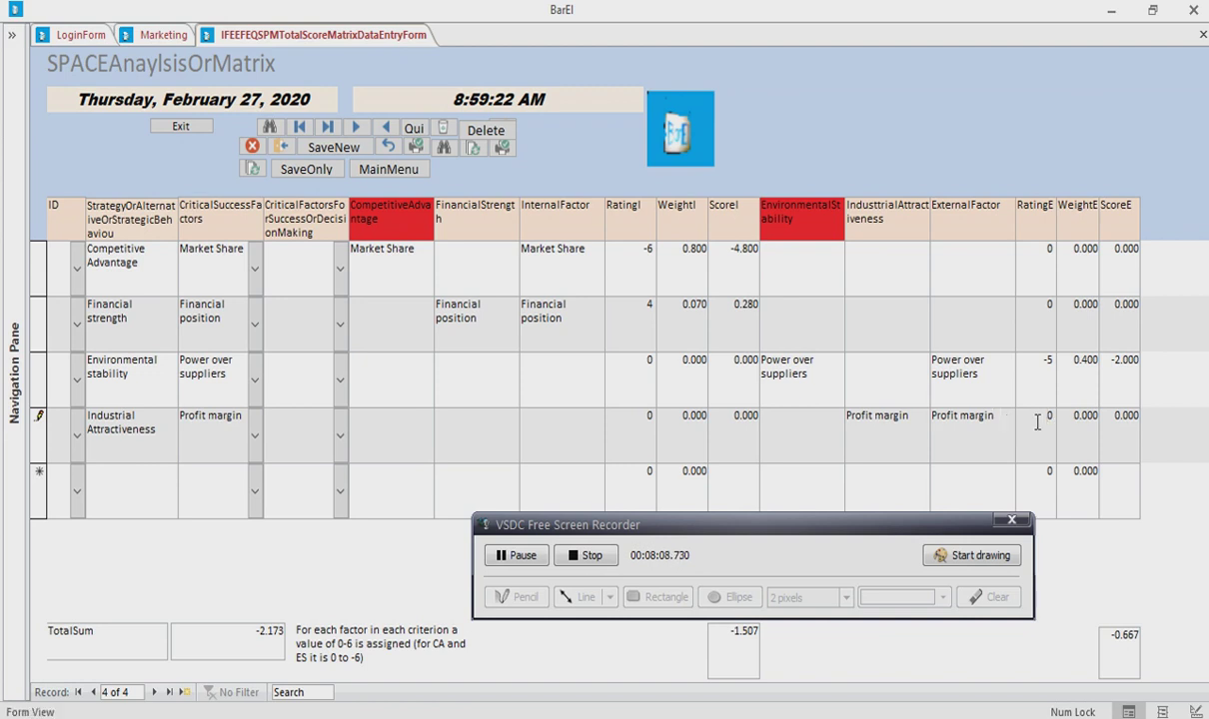
key(Delete)
text(9)
click(951, 417)
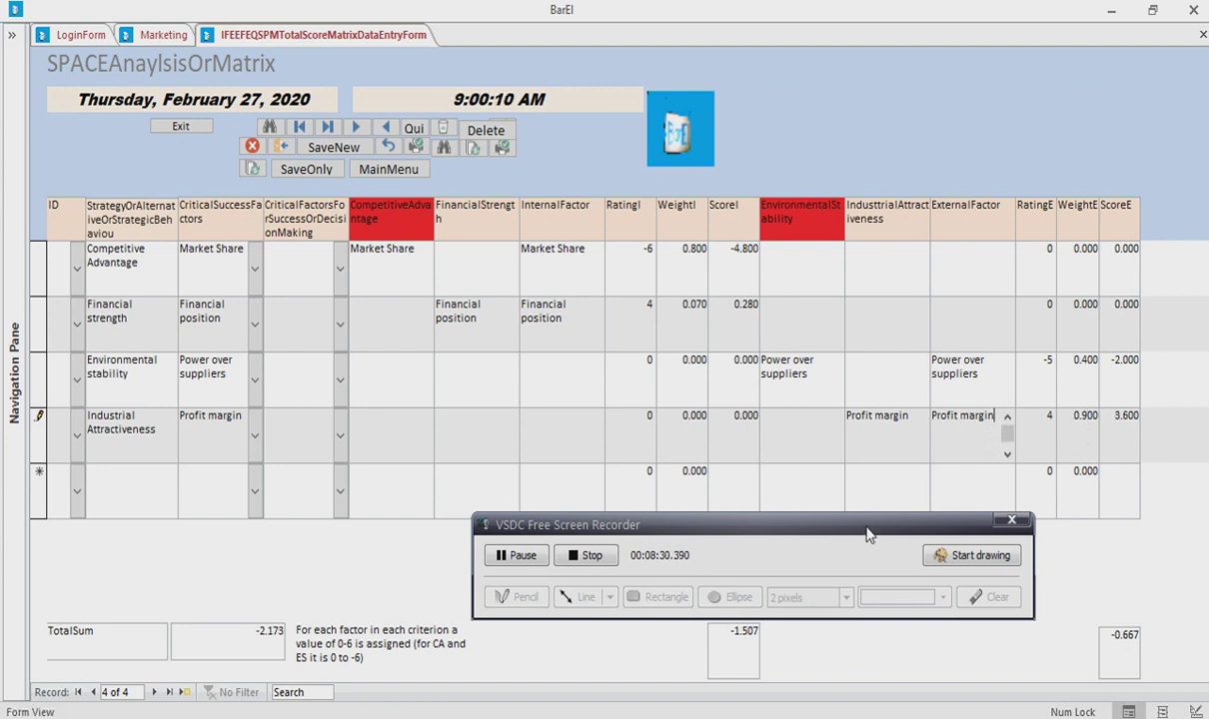
Step: Save the Industrial Attractiveness record in the SPACE data entry form
drag(867, 537, 495, 491)
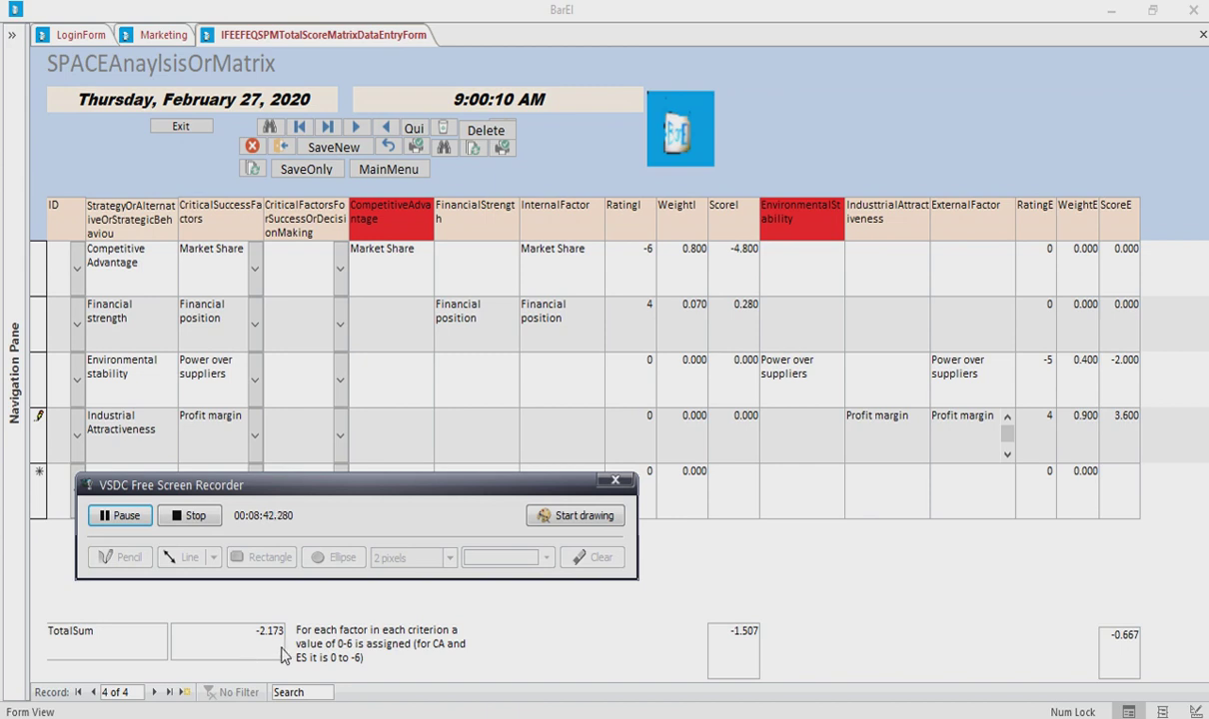
drag(435, 491, 887, 529)
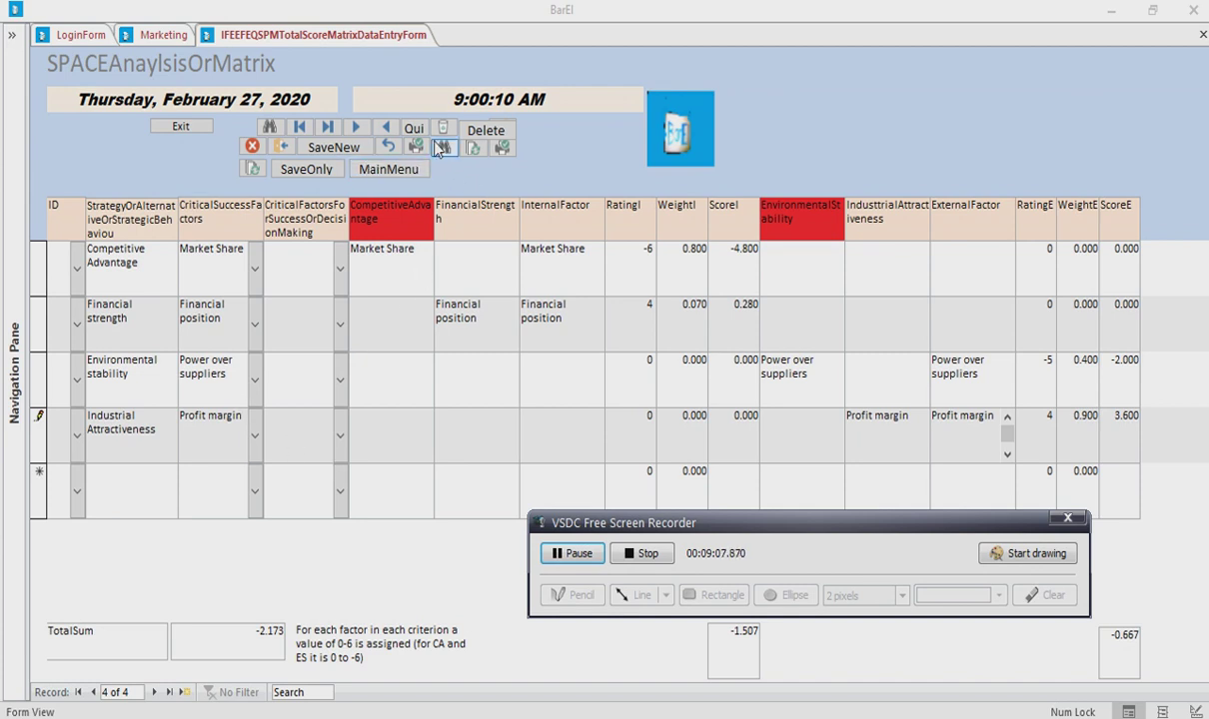
click(316, 172)
click(320, 174)
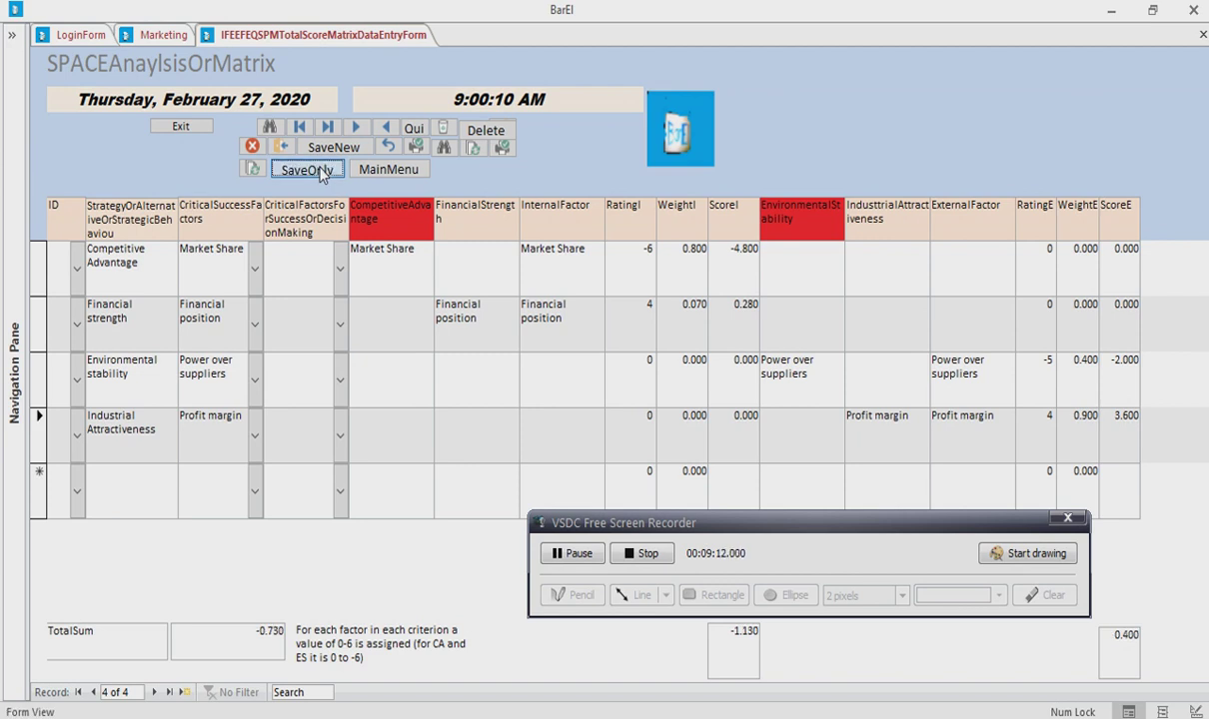
click(320, 174)
Step: Open SPACEAnalysisOrMatrixReport from the Marketing form and review its records and totals
click(163, 35)
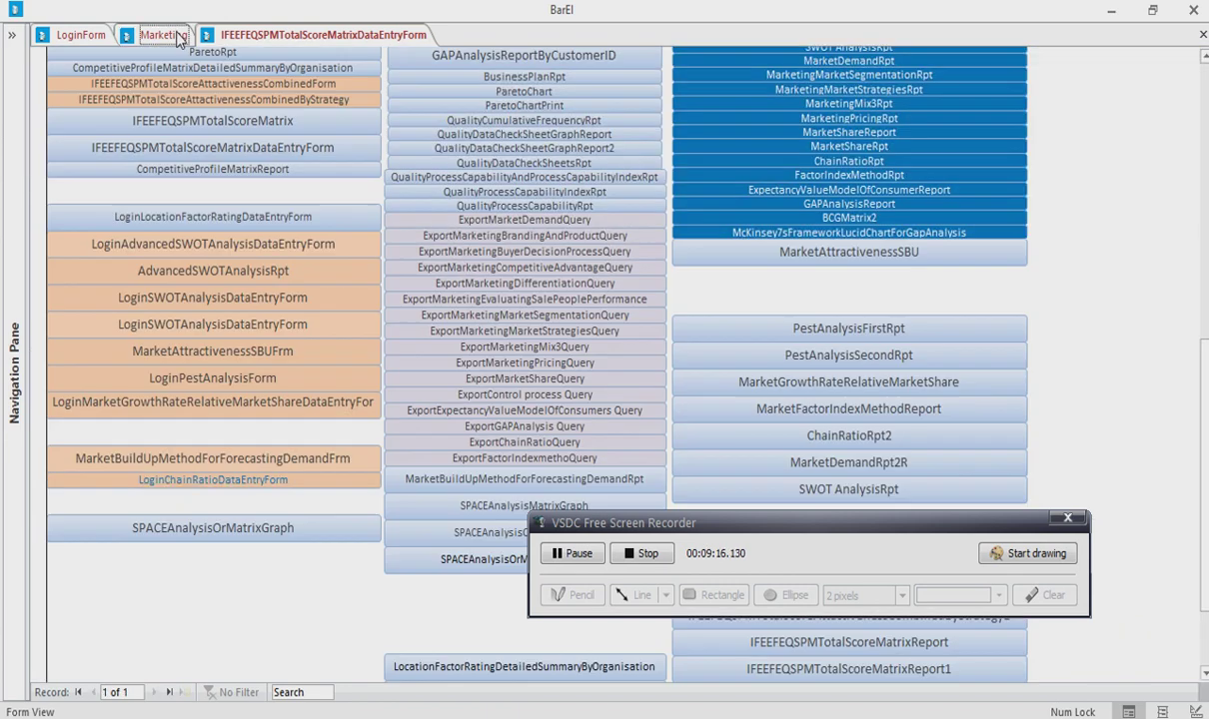
drag(883, 530, 1207, 459)
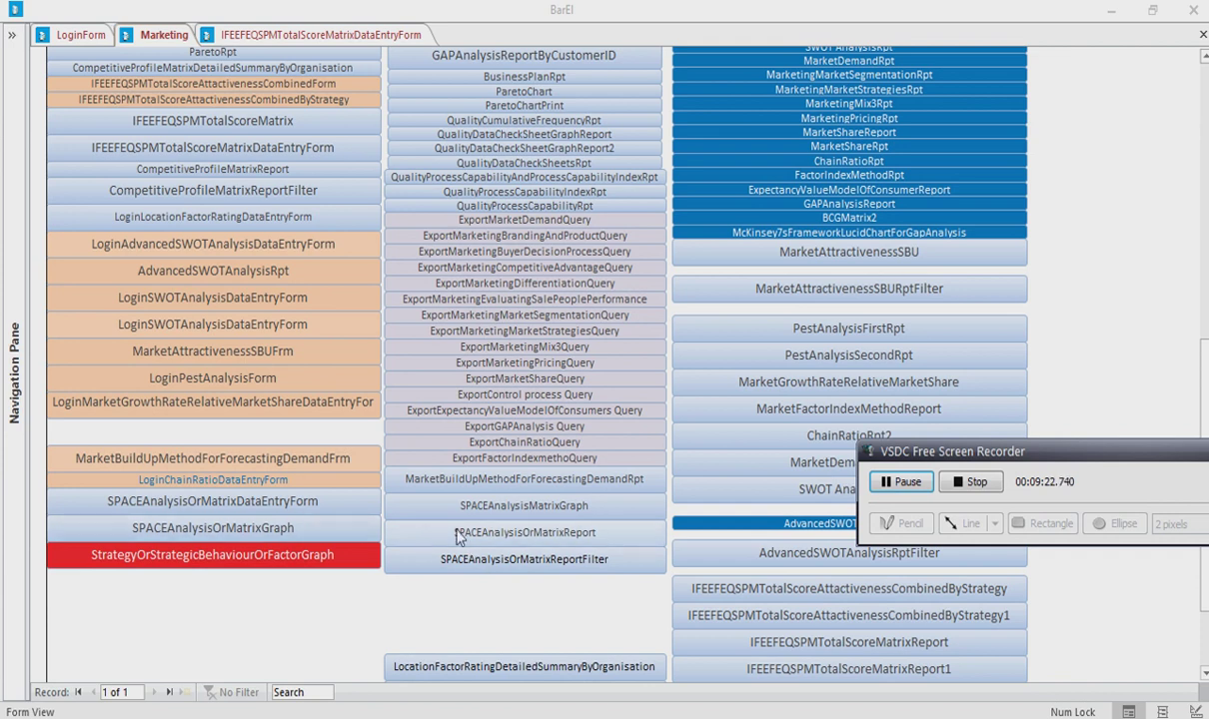
click(509, 537)
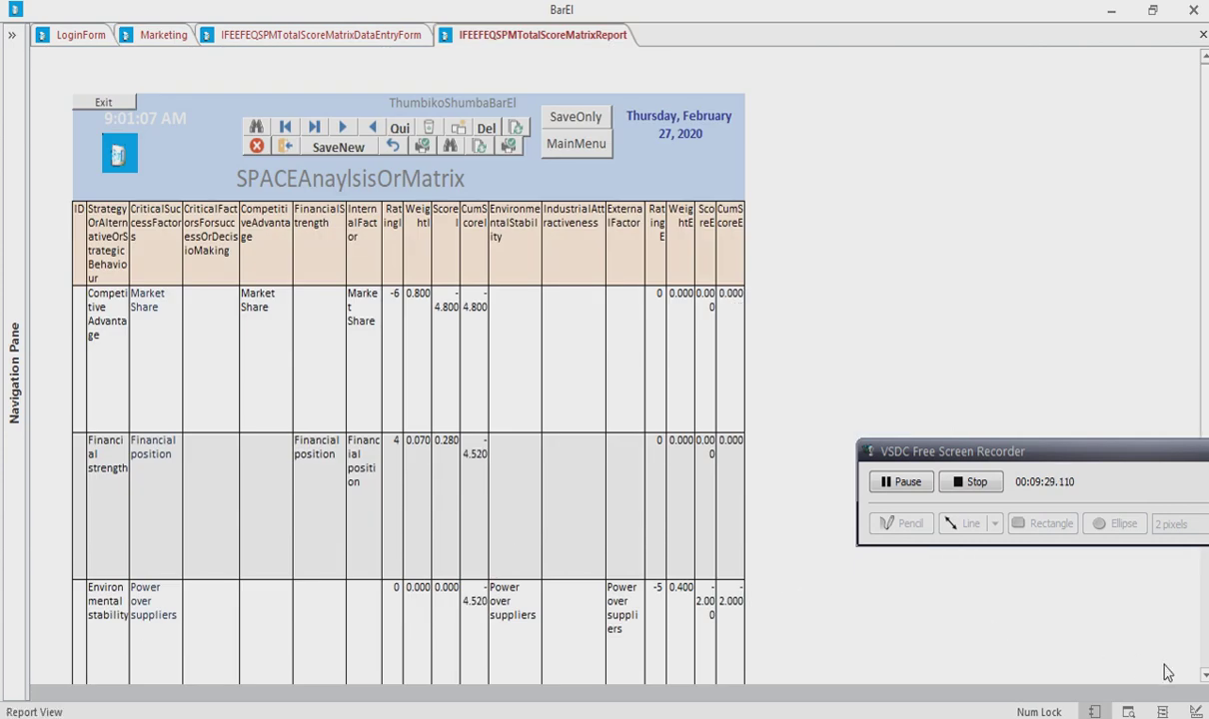
scroll(1205, 650, down, 10)
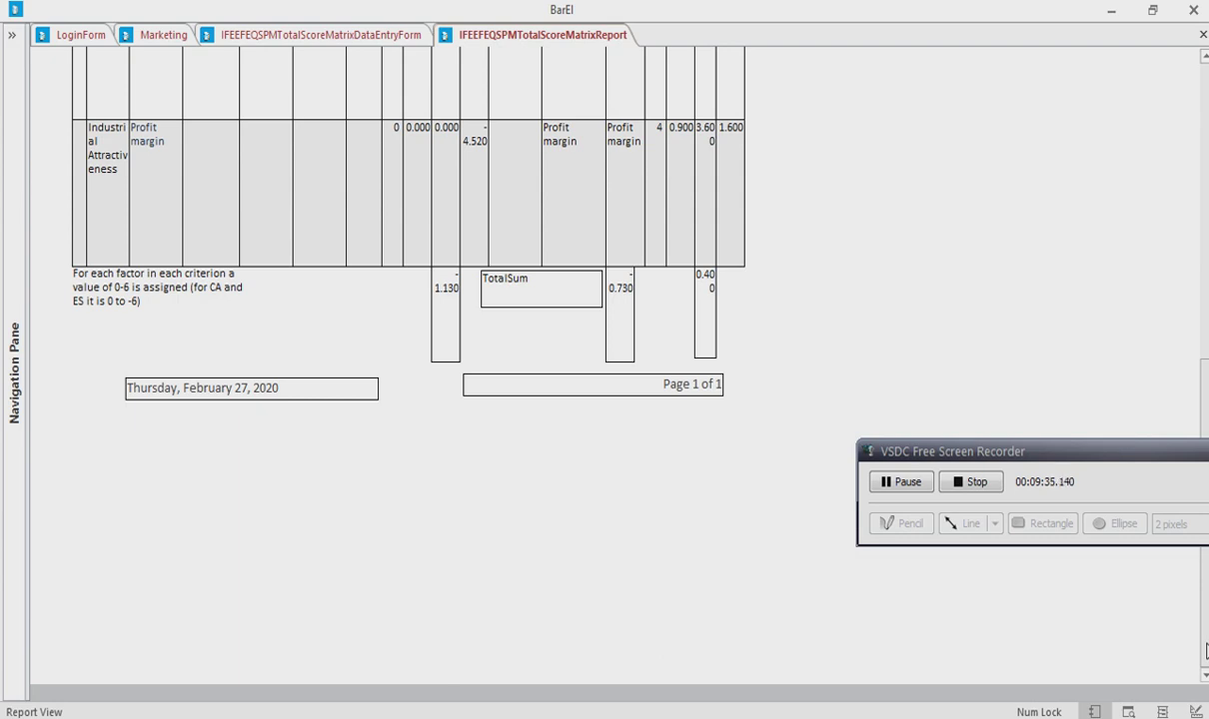
Step: Compare the score totals in the SPACE data entry form with those in the report
click(356, 38)
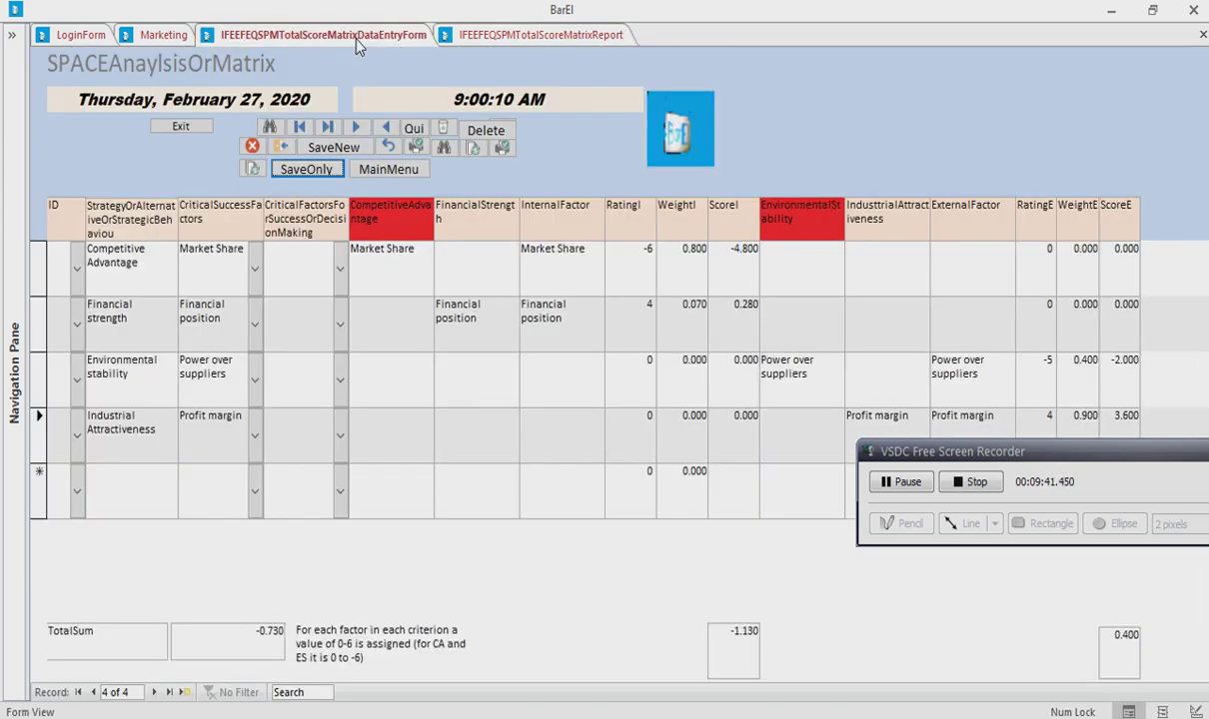
key(Tab)
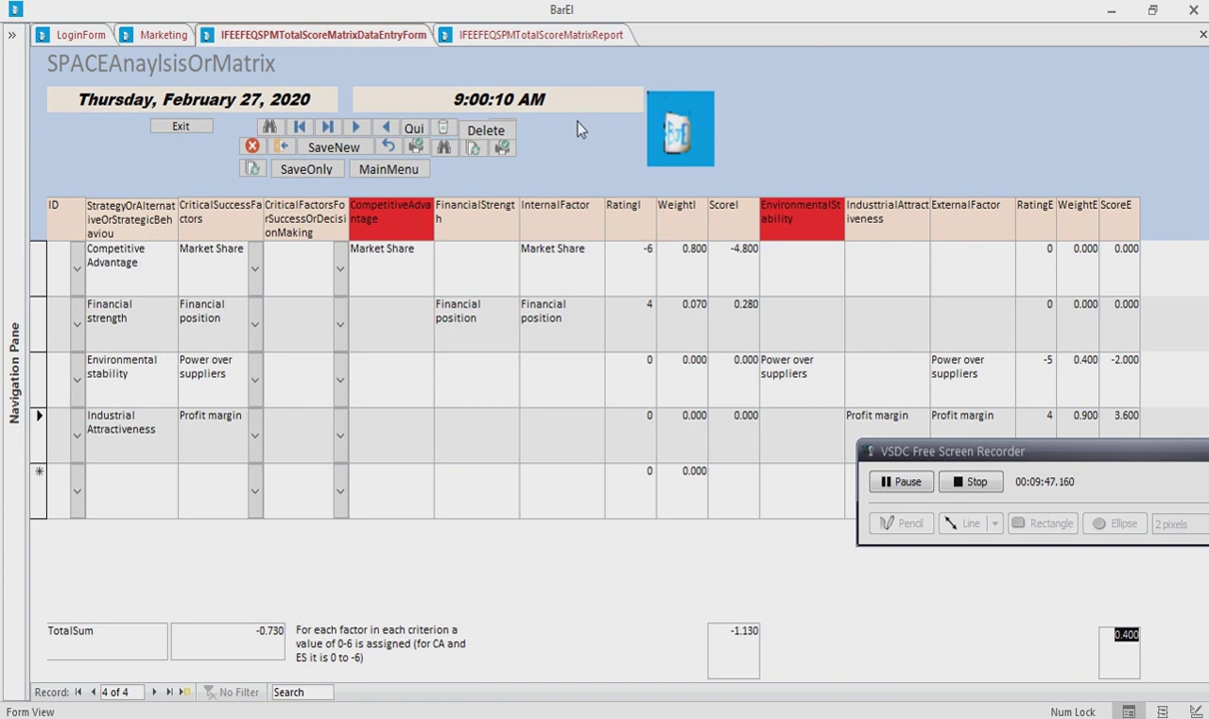
click(533, 38)
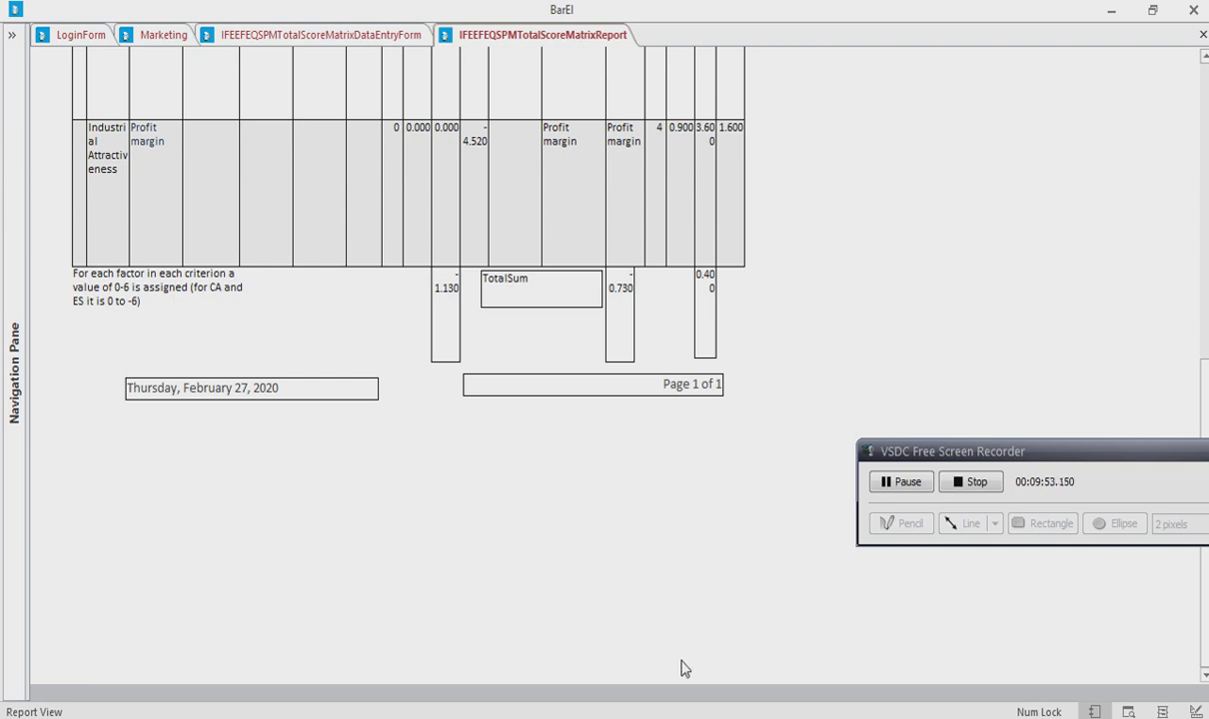
Step: Open the SPACEAnalysisOrMatrixGraph form from the Marketing form
mouse_move(720, 718)
click(165, 37)
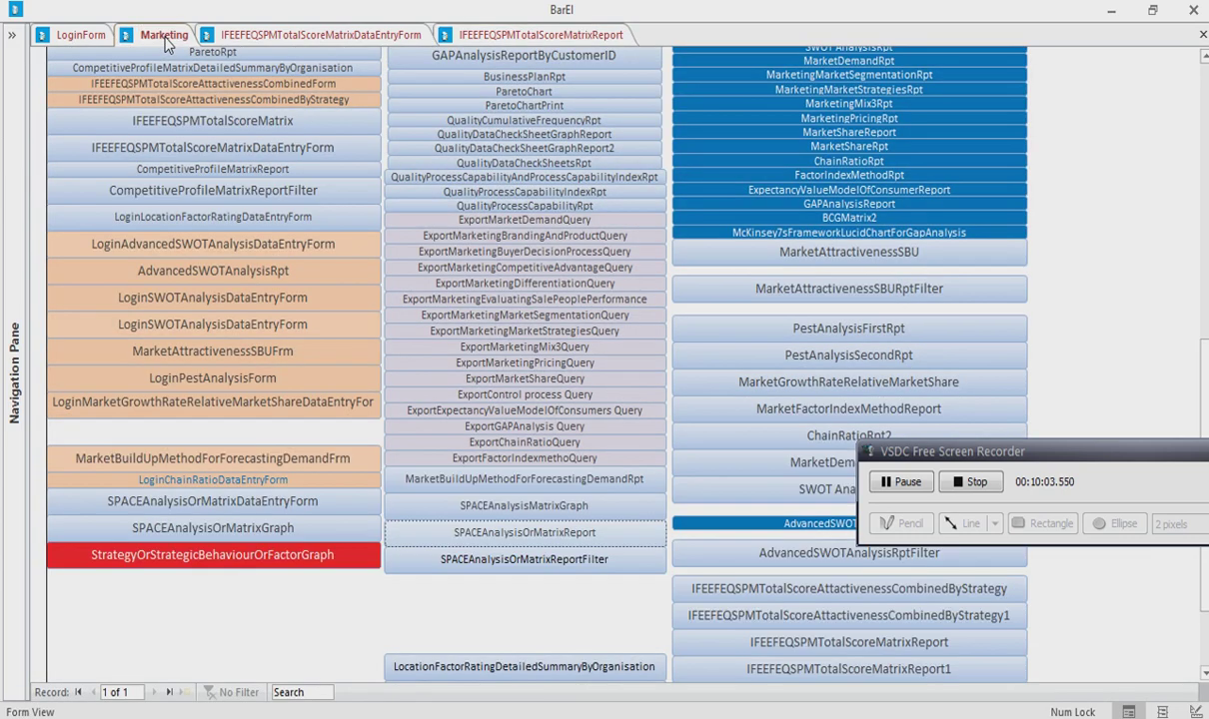
double_click(165, 529)
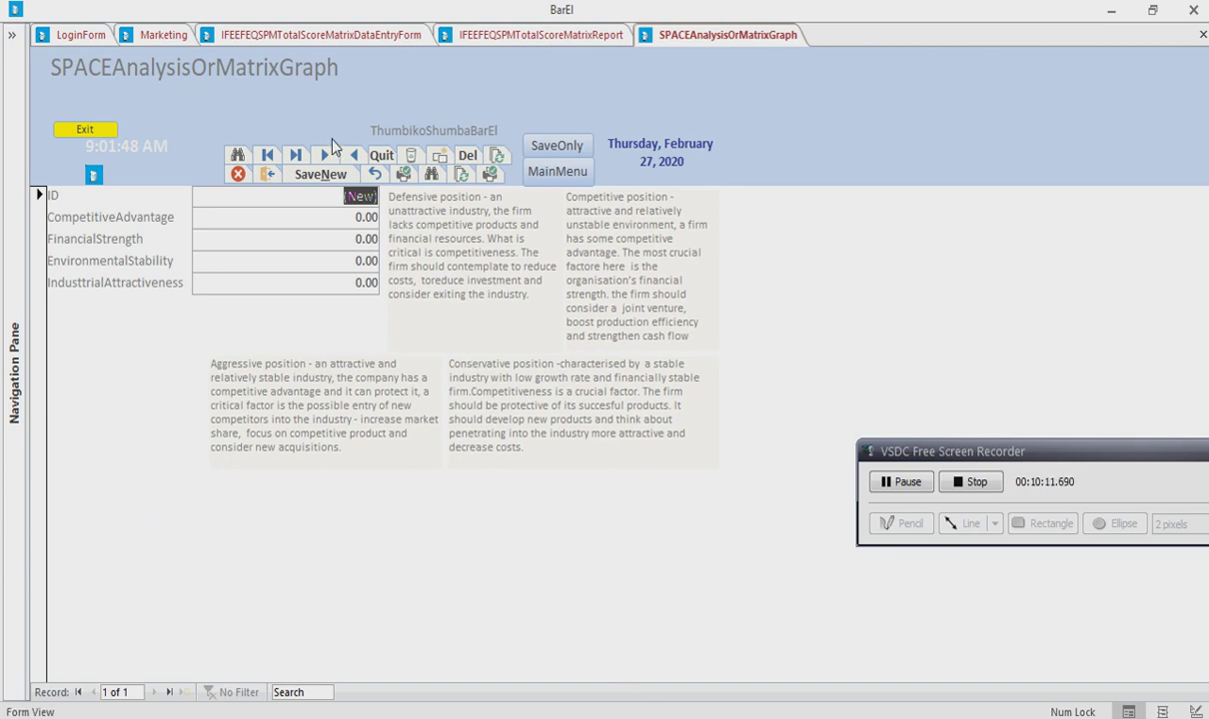
Step: Run SPACEAnalysisOrMatrixReportFilter from the Marketing form for the strategy "Competitive advantage"
click(185, 43)
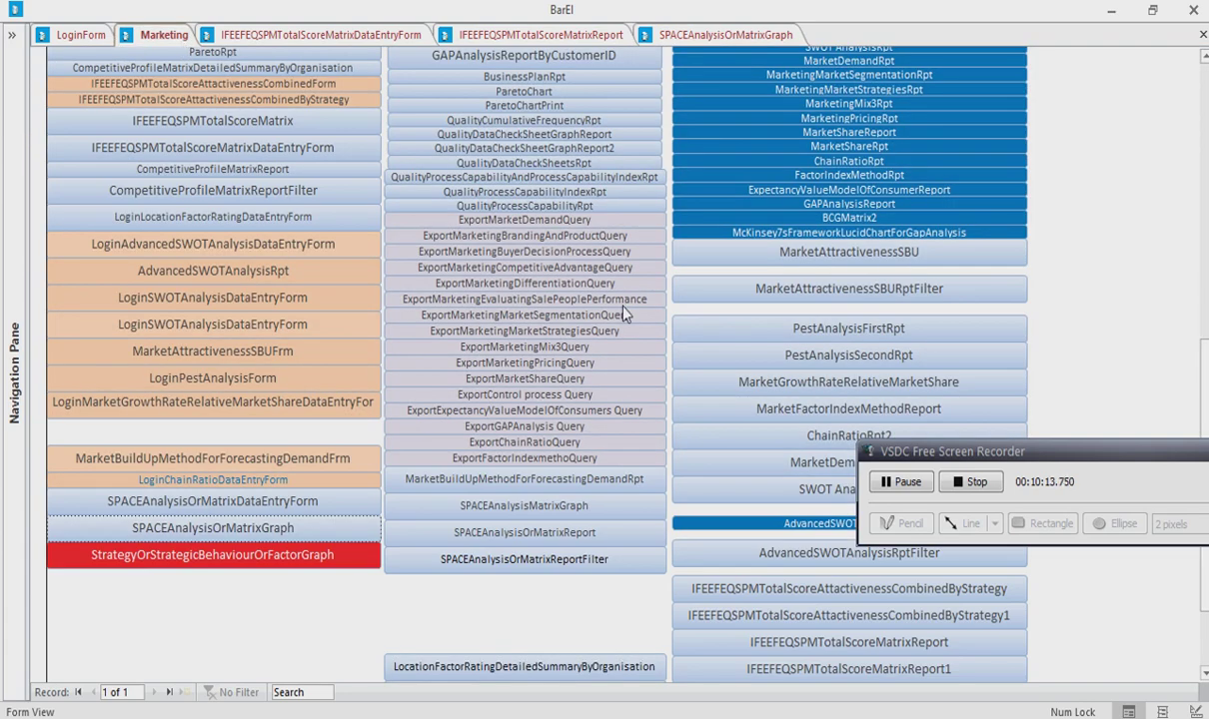
click(548, 565)
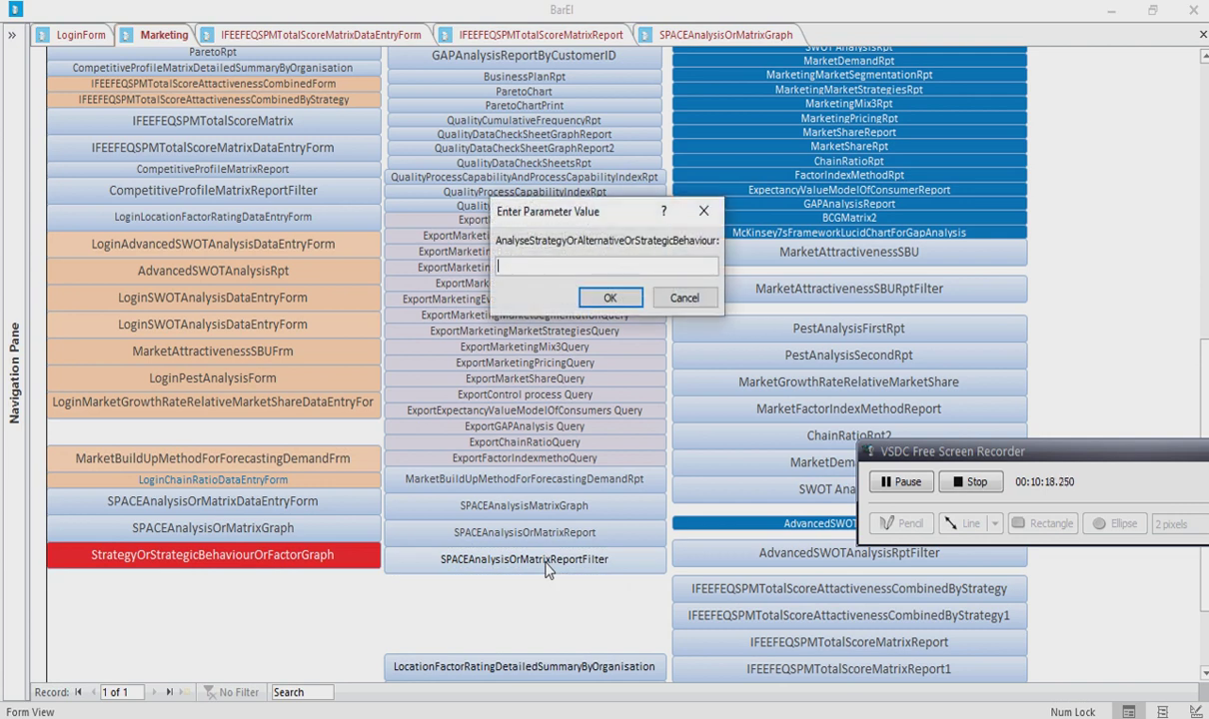
text(Competitive advantage)
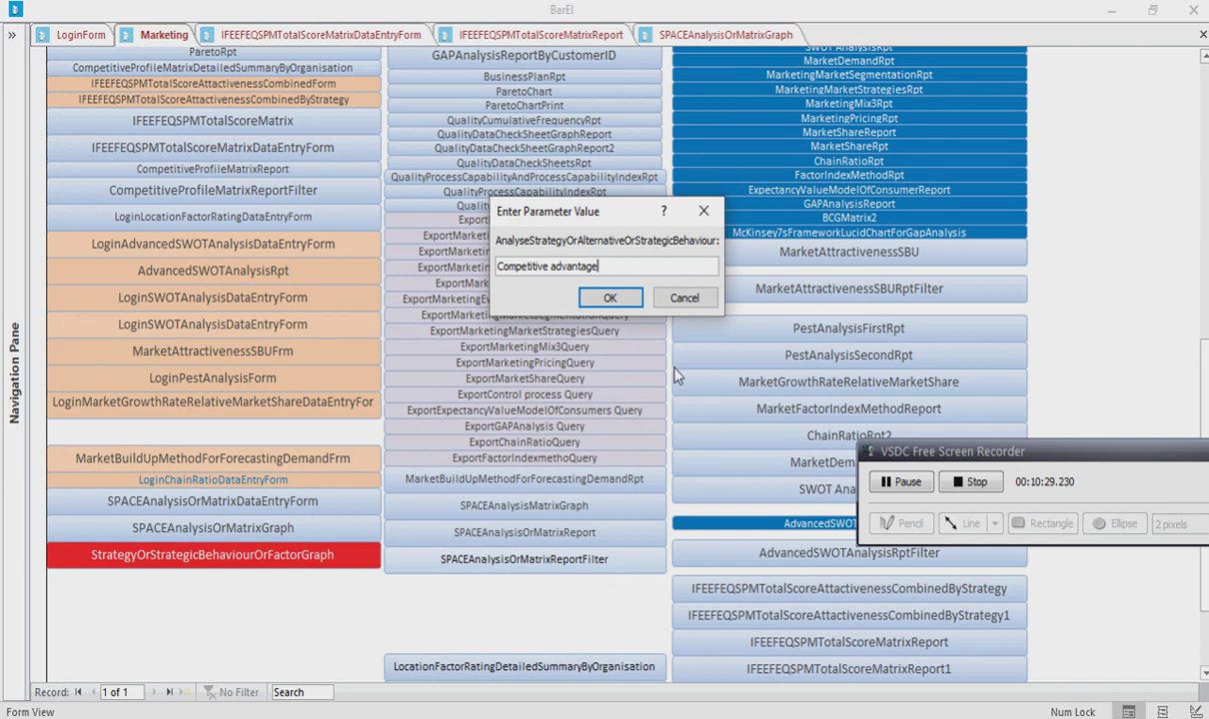
click(612, 299)
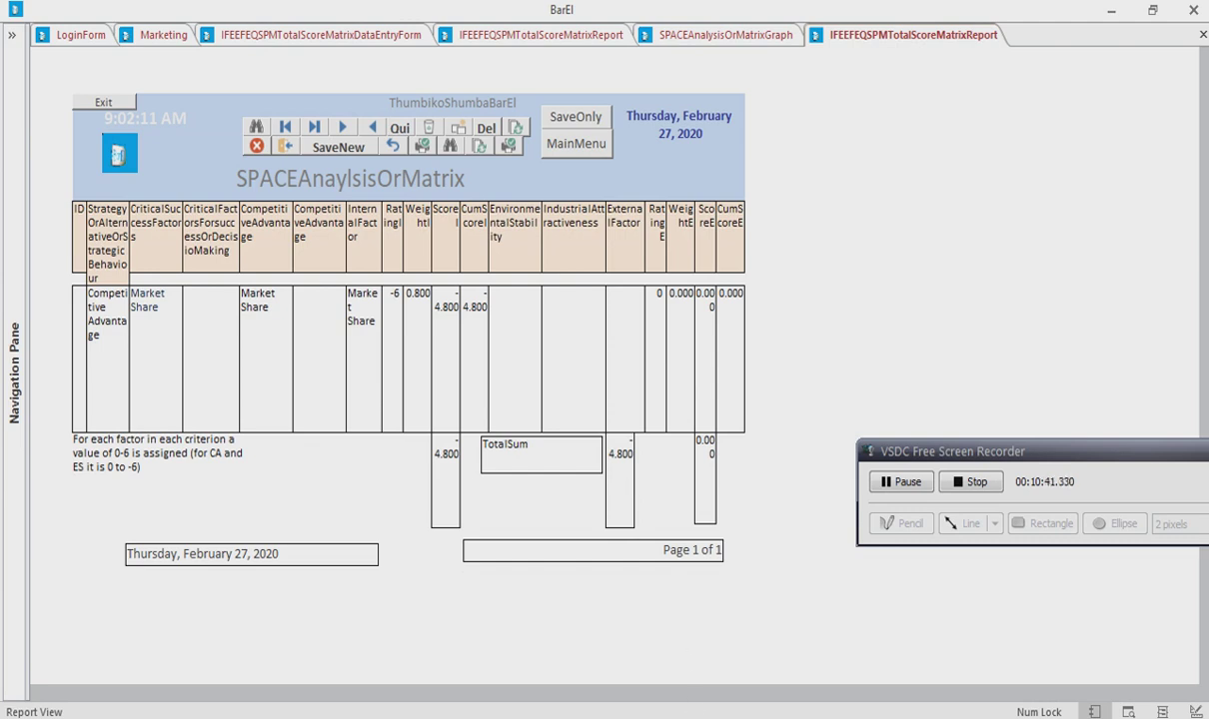
Step: In the SPACEAnalysisOrMatrixGraph form, set CompetitiveAdvantage to -4.80
mouse_move(763, 718)
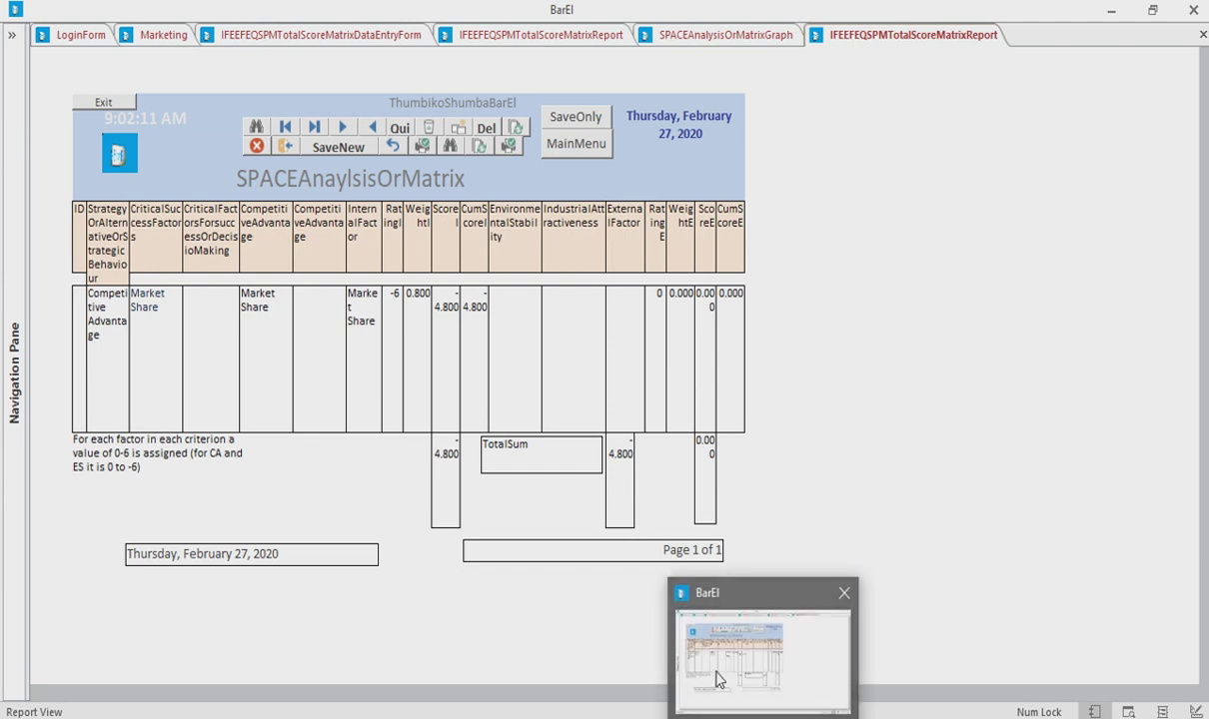
mouse_move(555, 718)
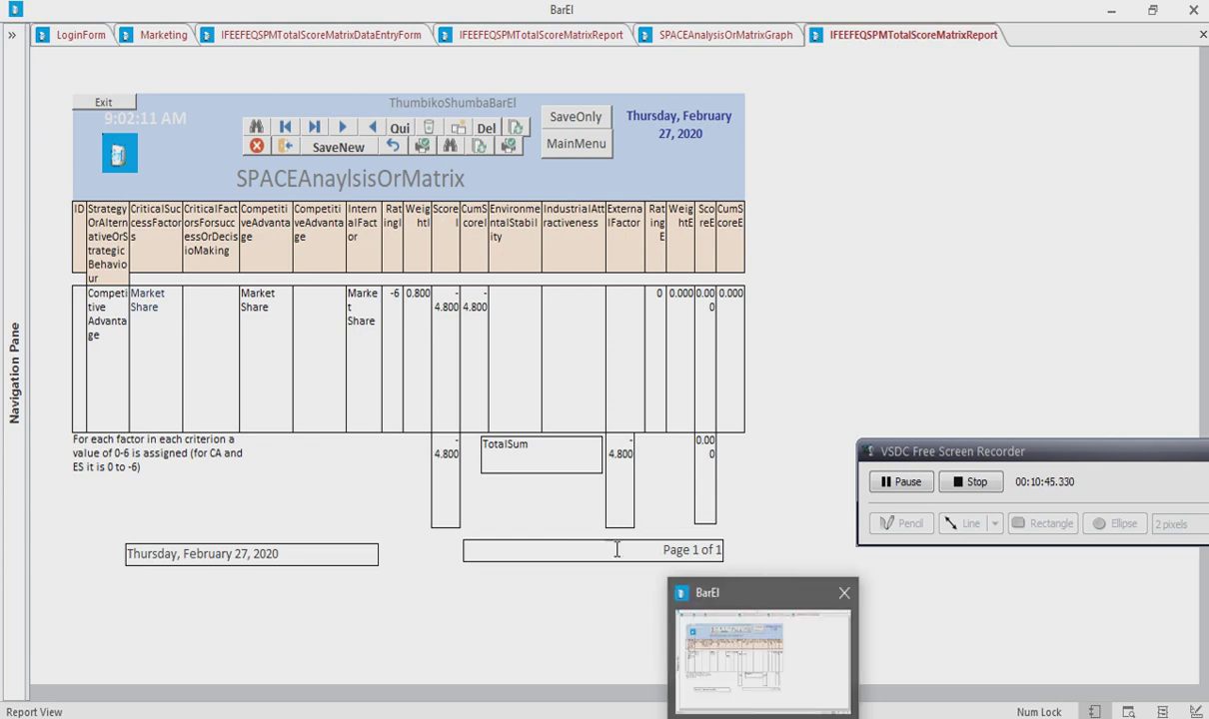
click(686, 37)
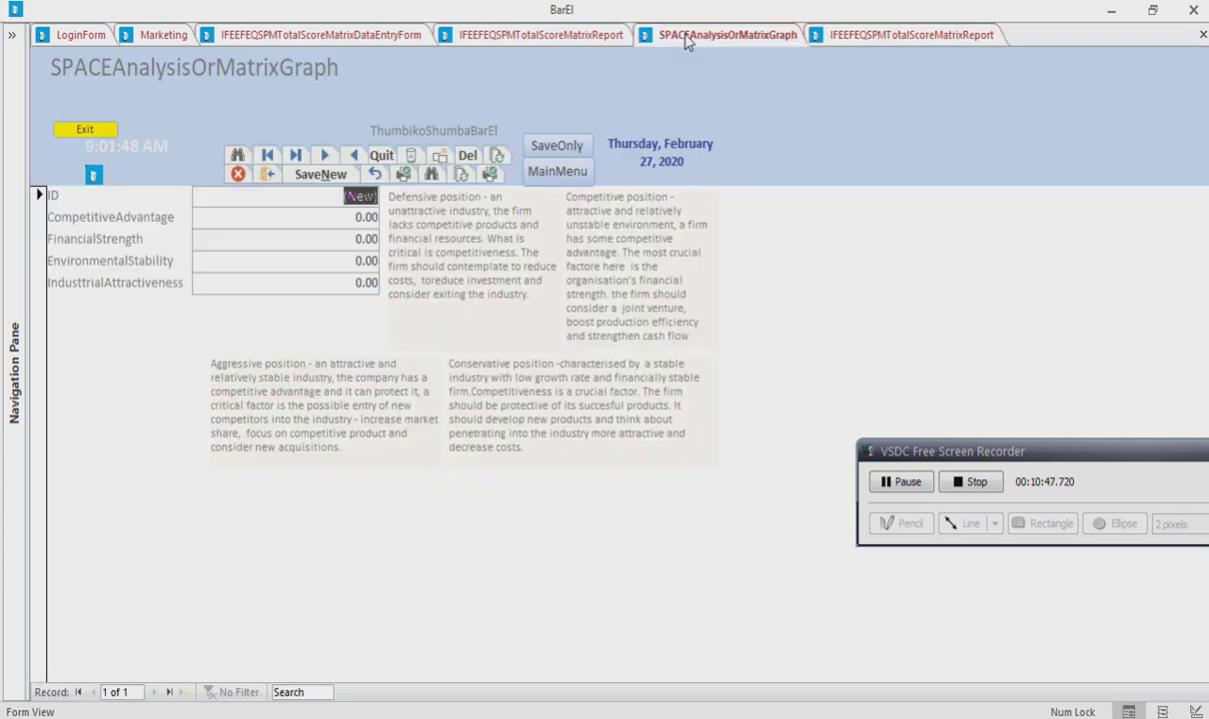
click(346, 219)
text(-)
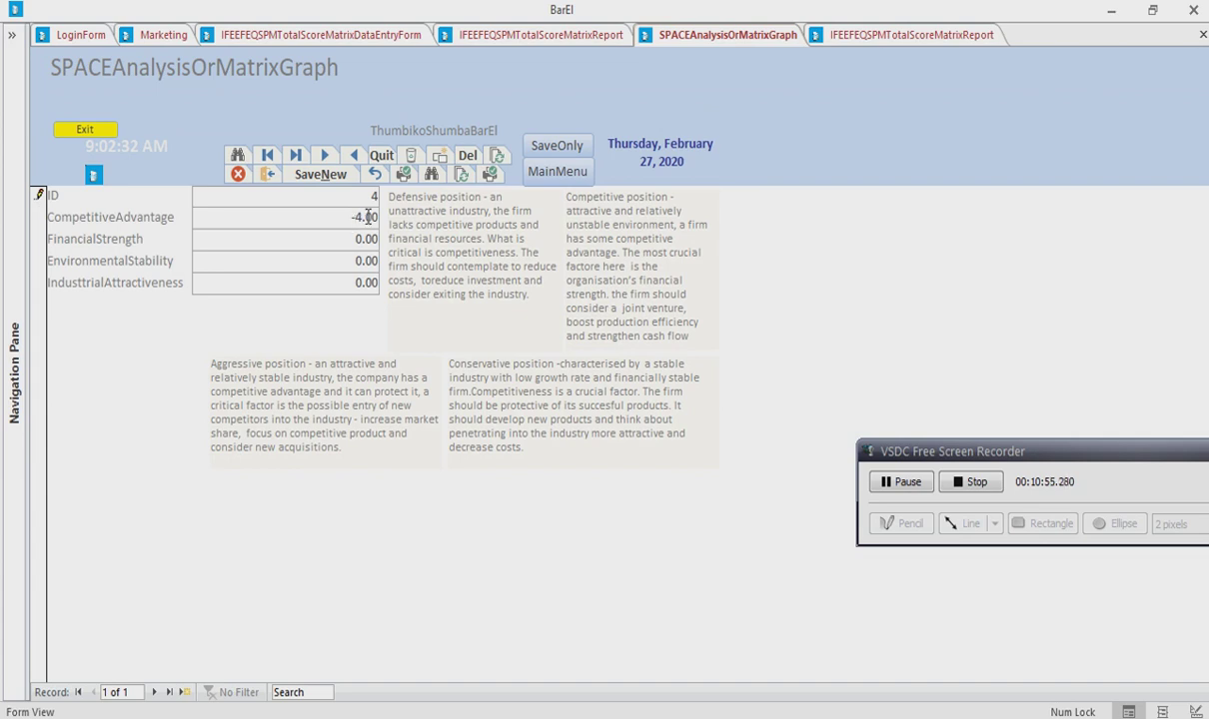
text(4.8)
click(352, 239)
Step: Close the filtered Competitive advantage report and the full SPACE matrix report
mouse_move(750, 676)
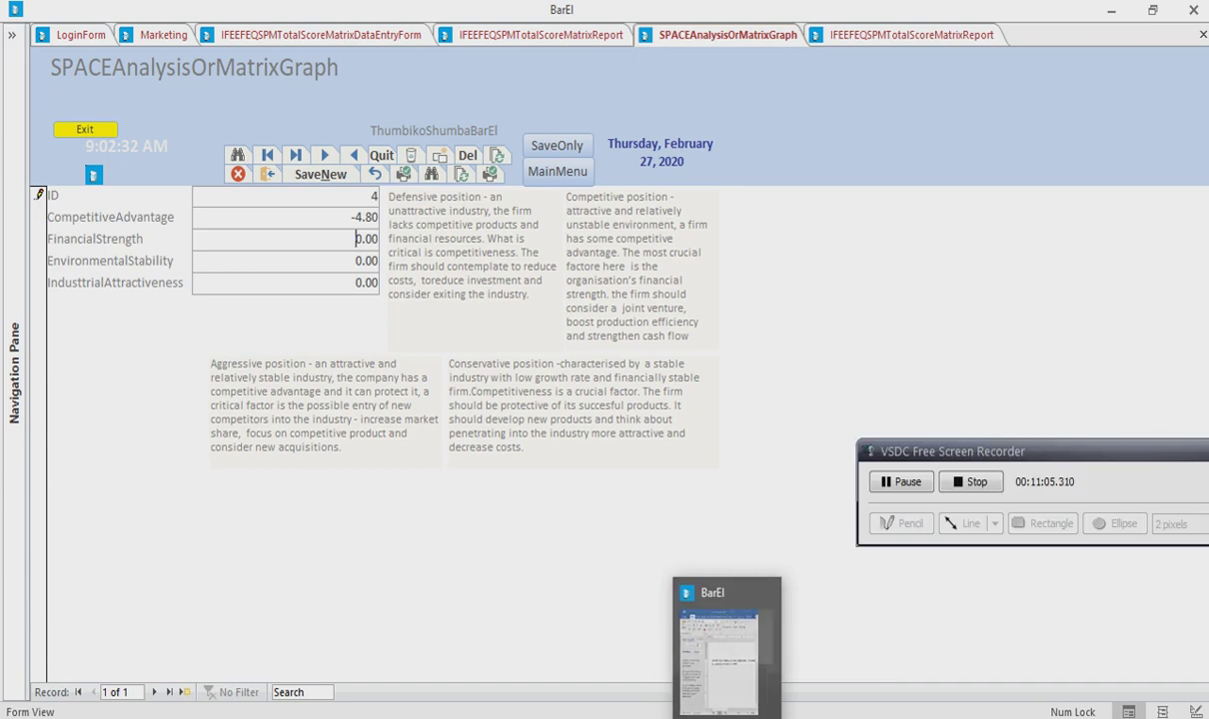
click(861, 40)
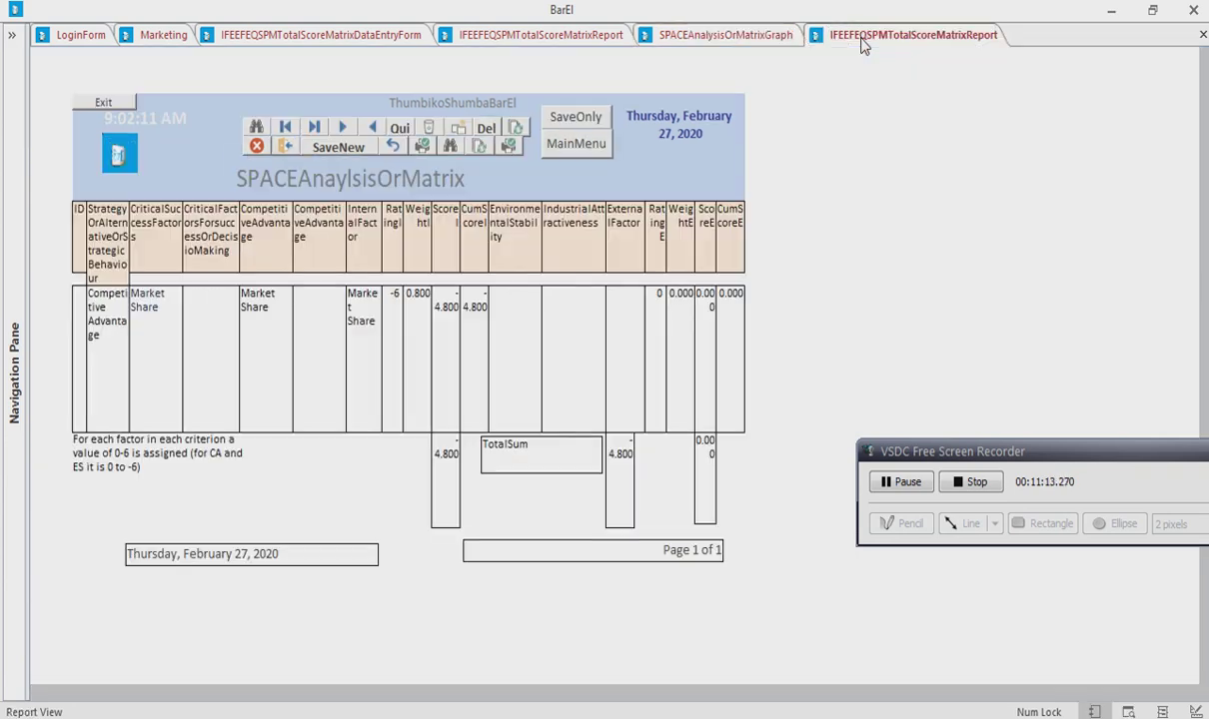
click(1201, 35)
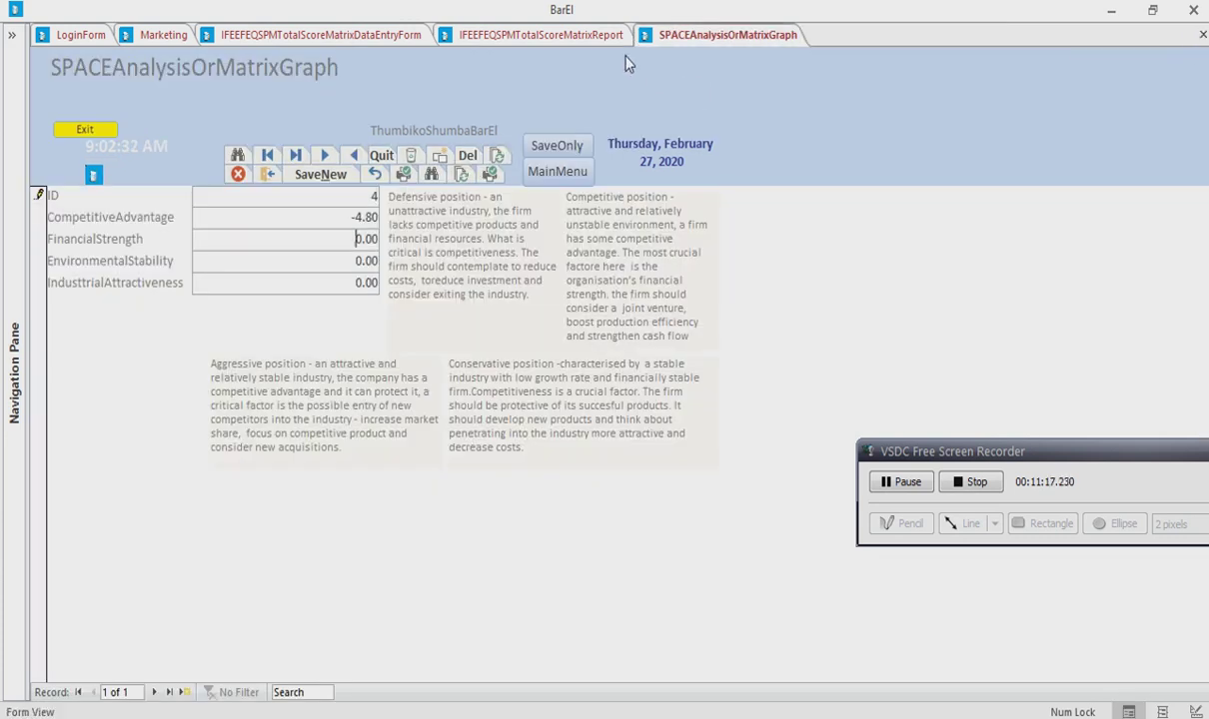
click(487, 37)
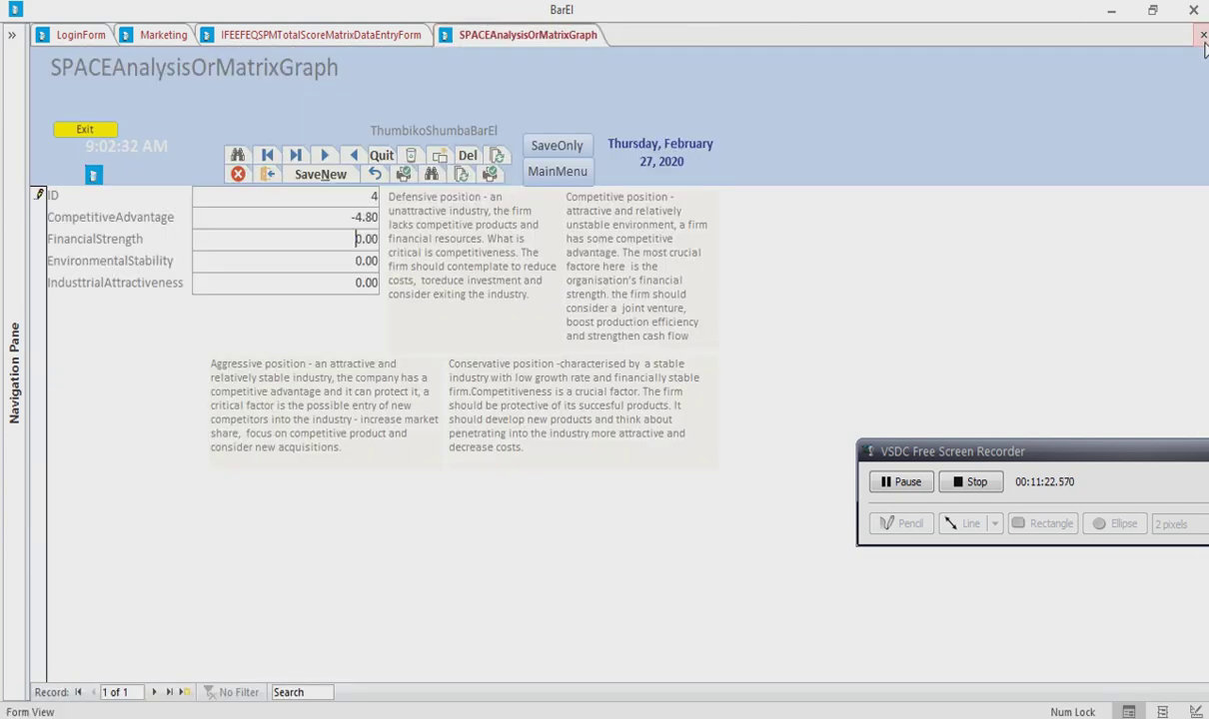
Step: Run SPACEAnalysisOrMatrixReportFilter from the Marketing form for the strategy "Financial strength"
click(1201, 35)
click(165, 40)
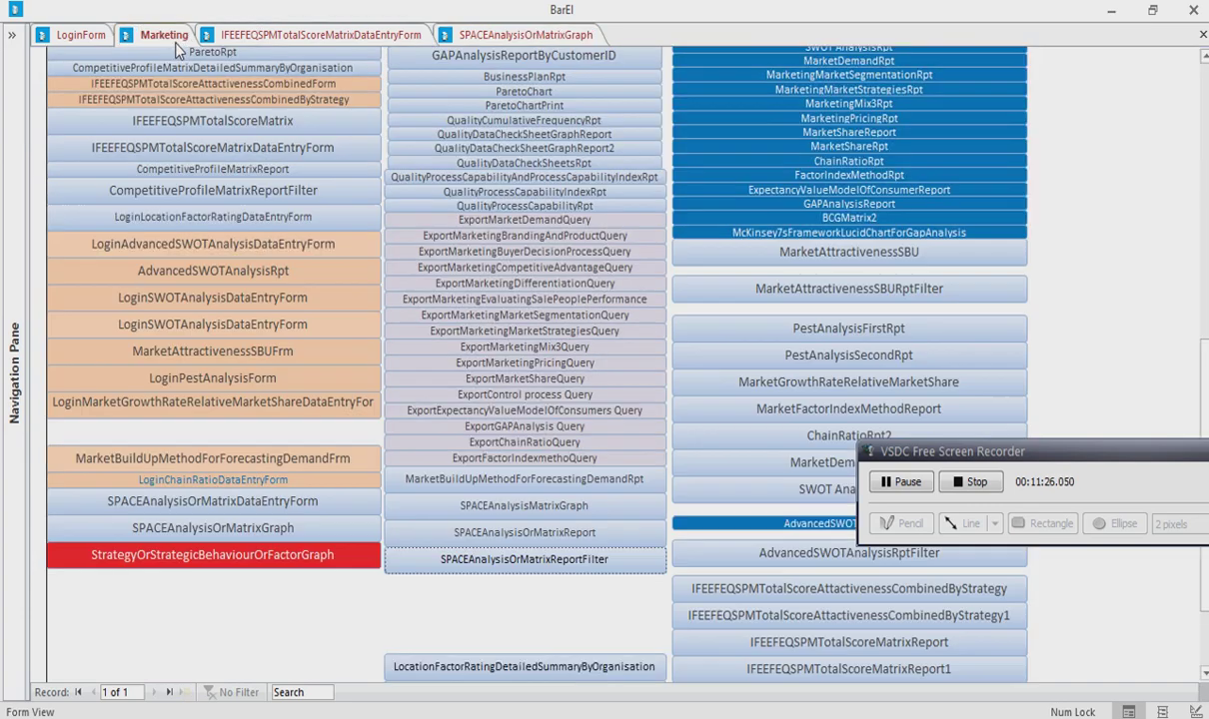
click(583, 562)
text(Financial strength)
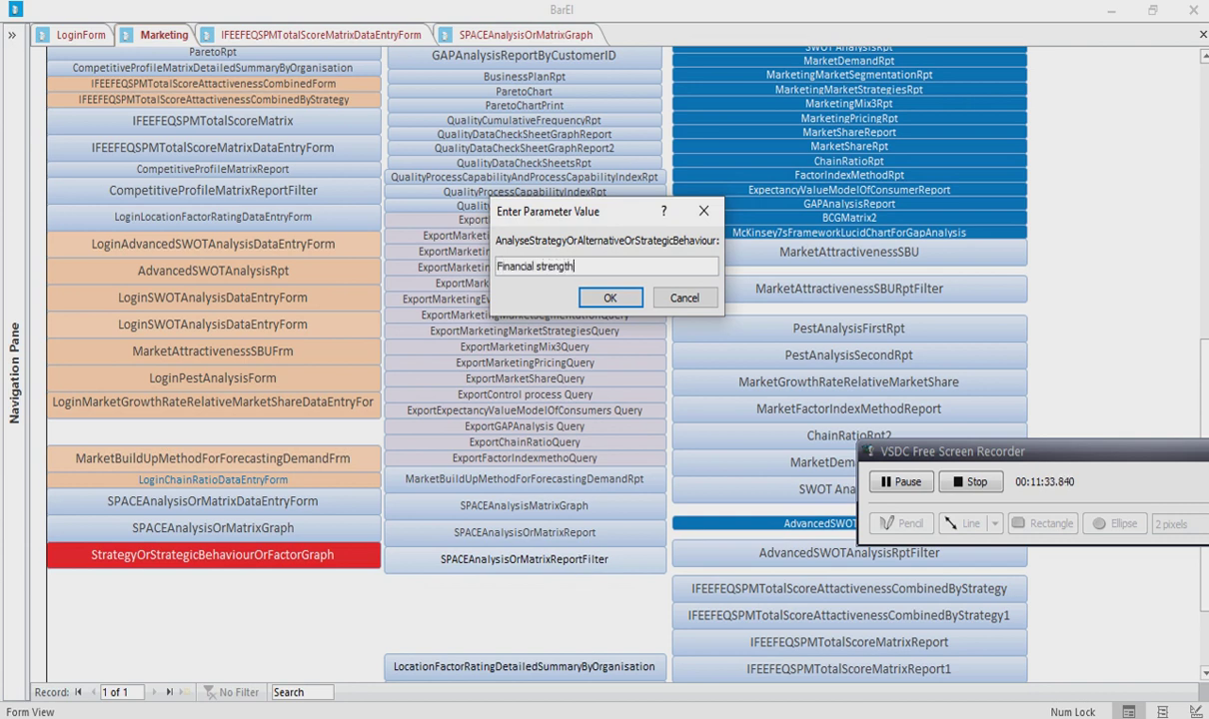
click(604, 296)
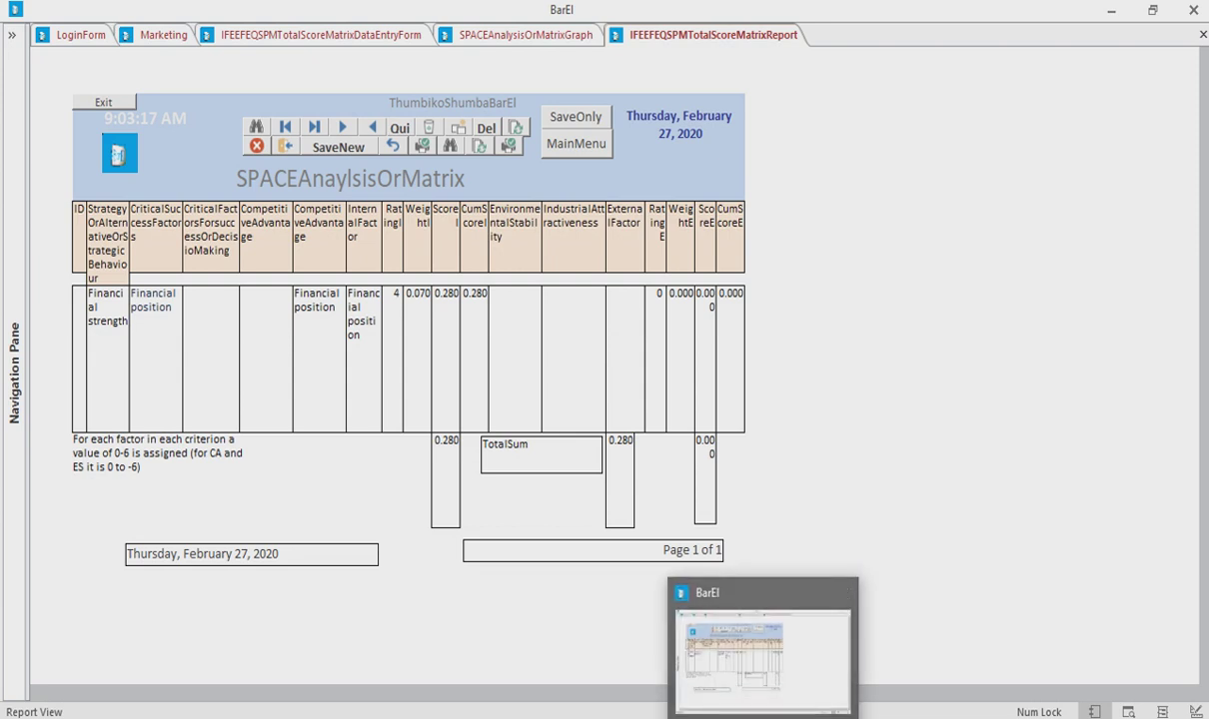
Step: Set FinancialStrength to 0.28 in the SPACEAnalysisOrMatrixGraph form and close the filtered Financial strength report
click(529, 36)
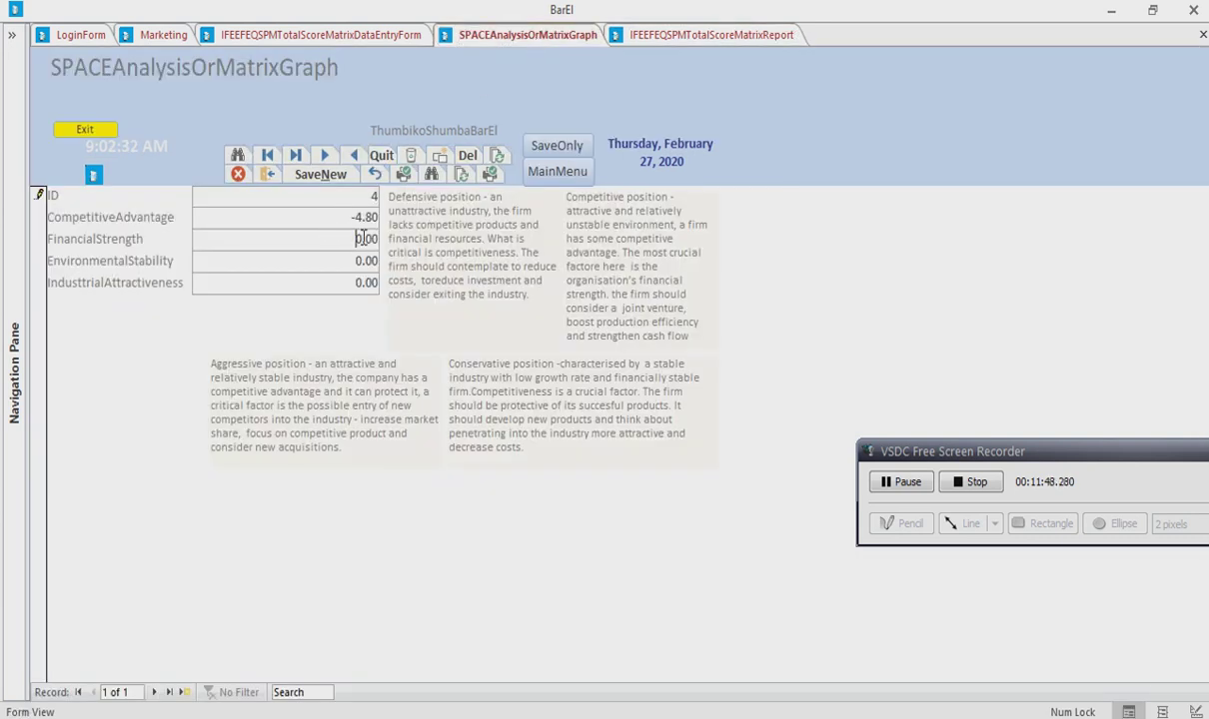
click(364, 238)
text(28)
key(Return)
click(784, 33)
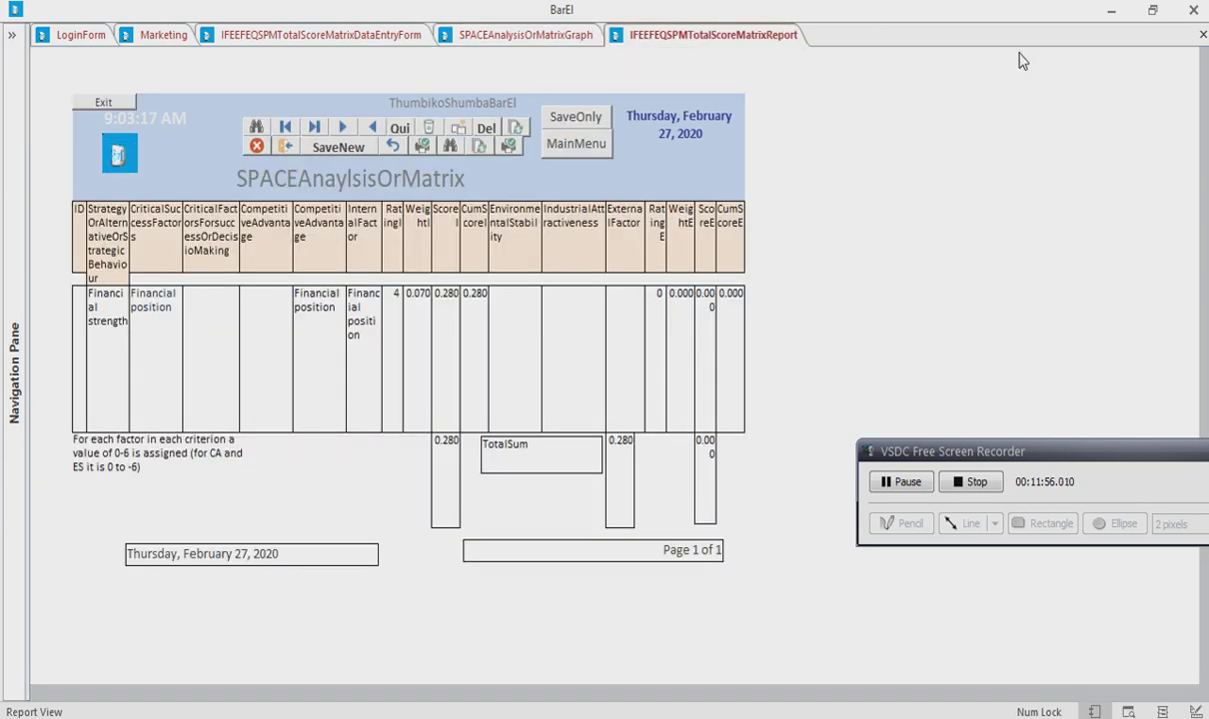
click(1202, 36)
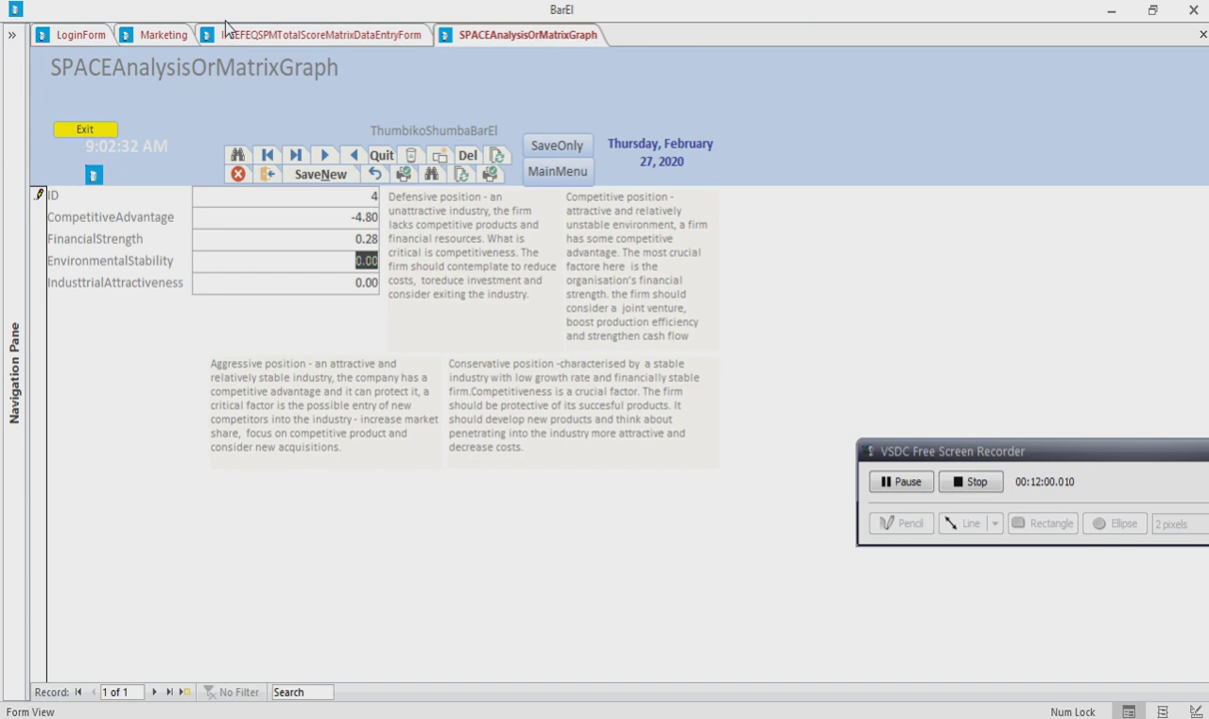
Step: Run SPACEAnalysisOrMatrixReportFilter from the Marketing form for the strategy "Environmental stability"
click(165, 33)
click(575, 556)
text(Environmental stabilit)
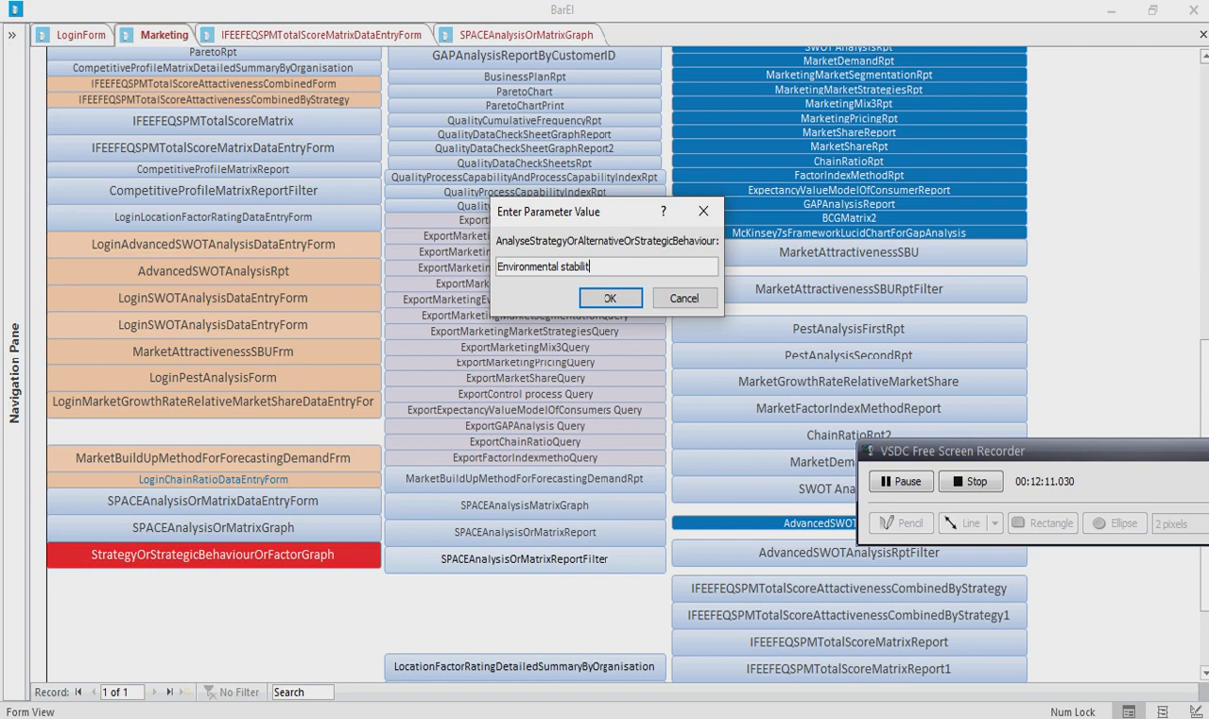
text(y)
click(593, 298)
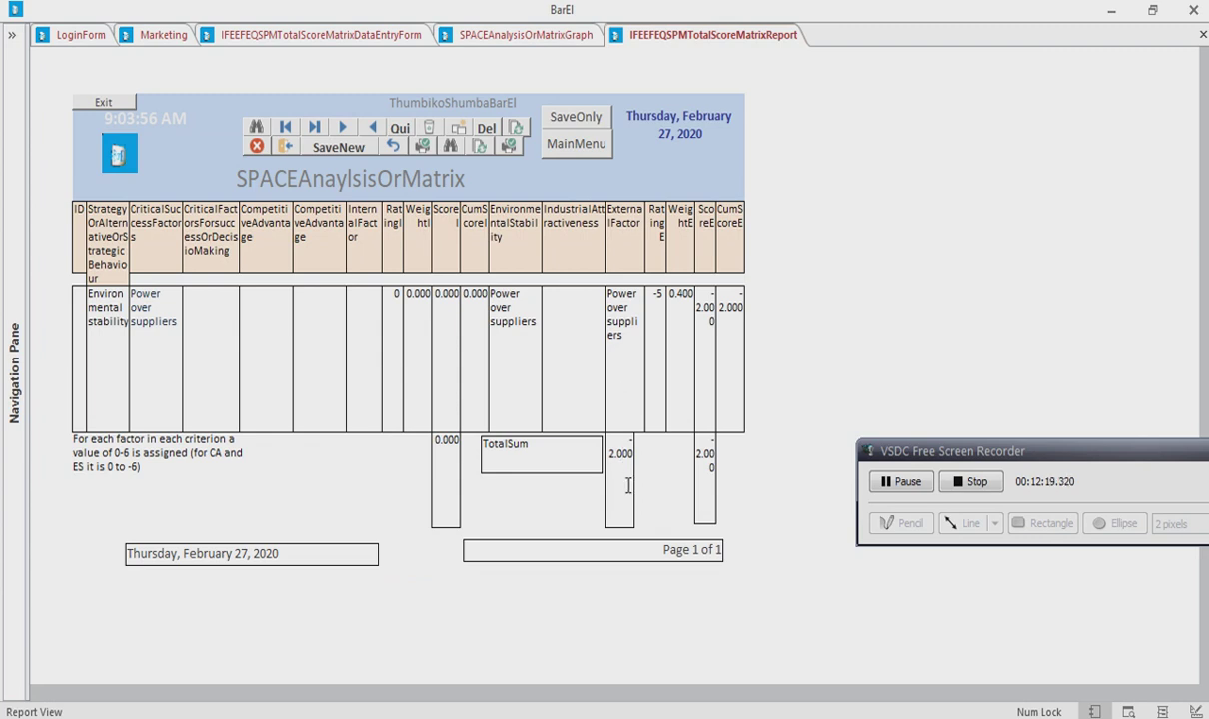
Step: Set EnvironmentalStability to -2 in the SPACEAnalysisOrMatrixGraph form and close the filtered Environmental stability report
click(490, 45)
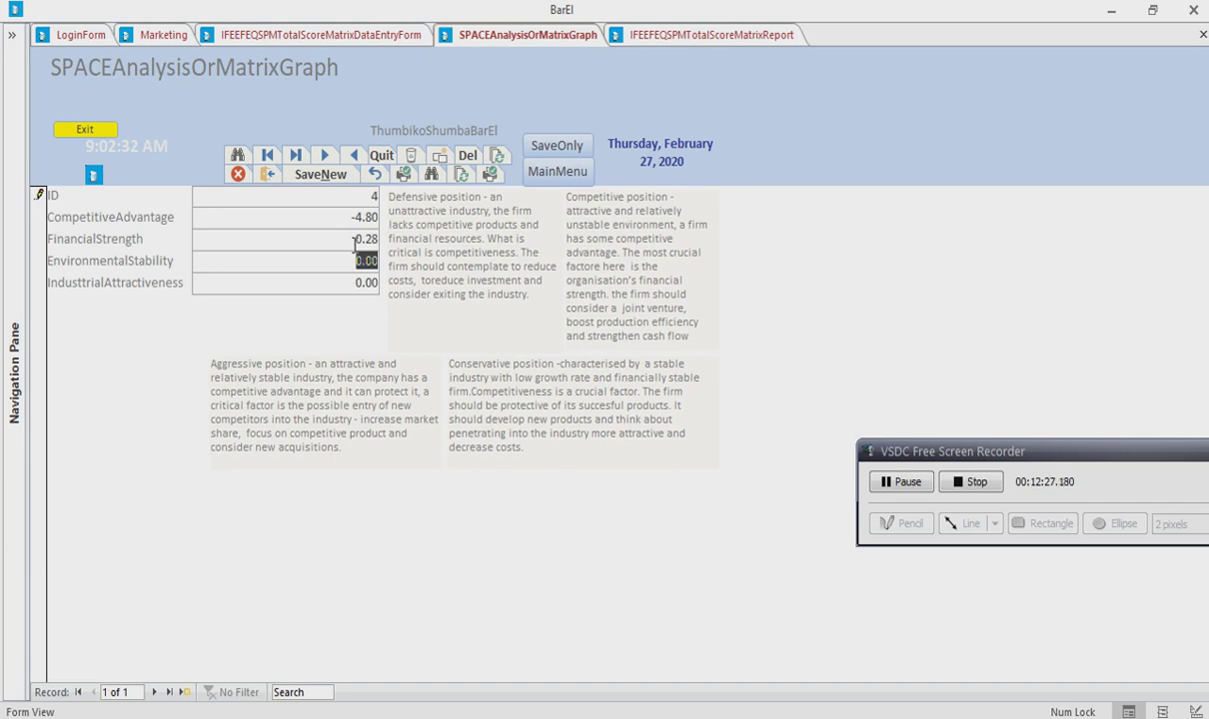
text(-3)
key(BackSpace)
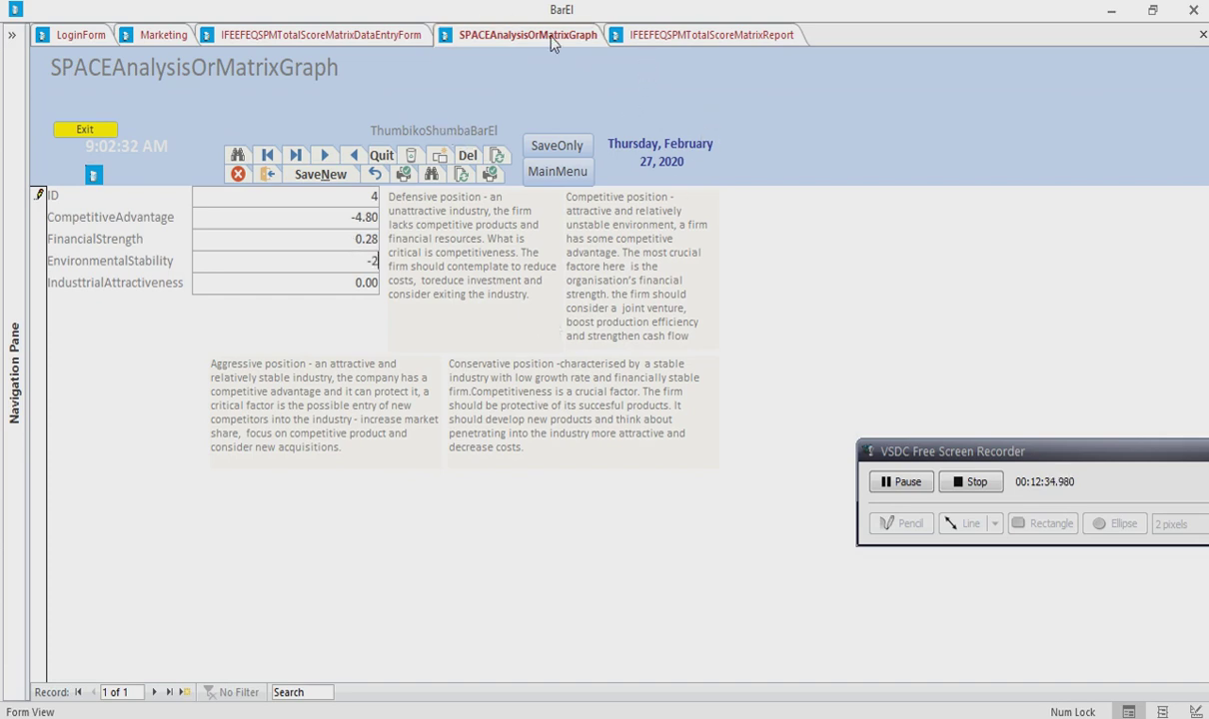
click(639, 38)
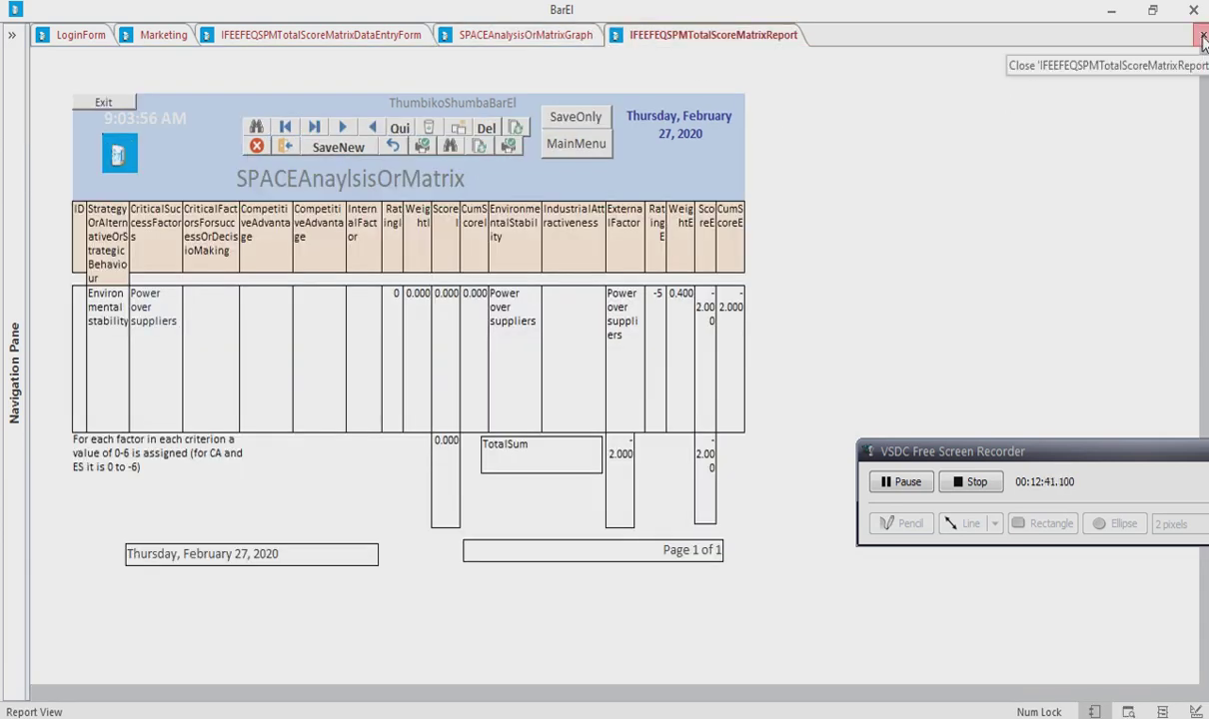
click(1202, 36)
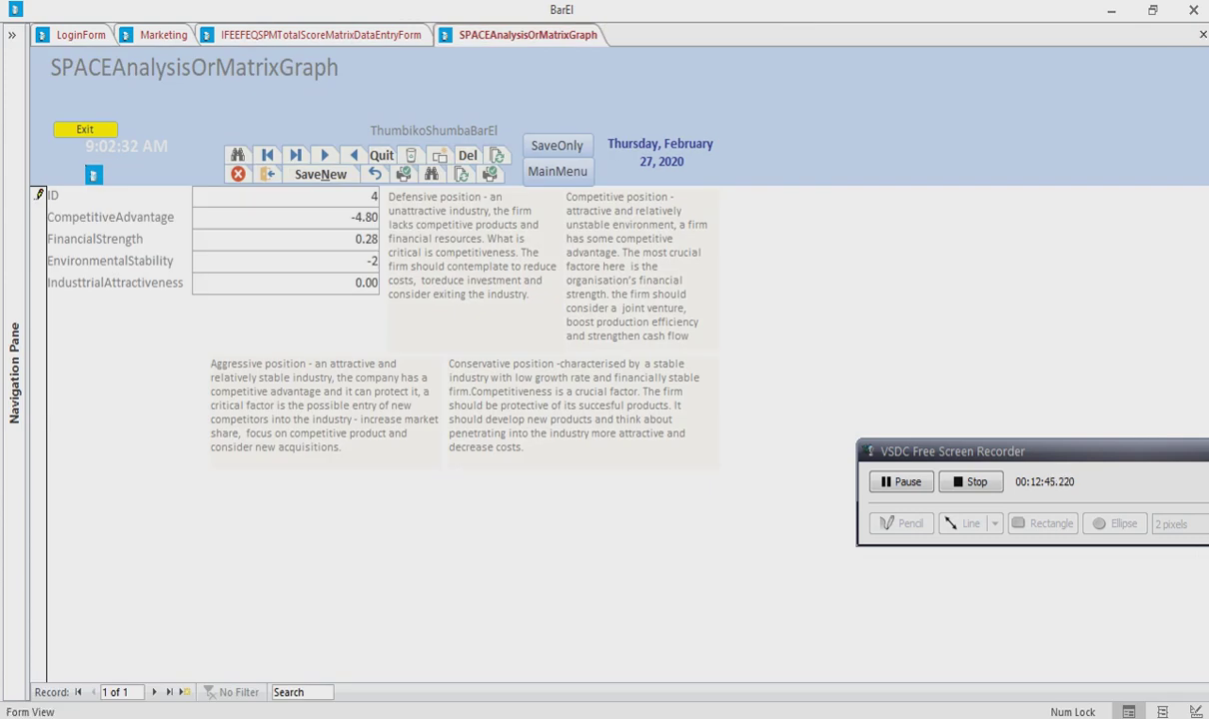
Step: Run SPACEAnalysisOrMatrixReportFilter from the Marketing form for the strategy "Industrial attractiveness"
mouse_move(750, 711)
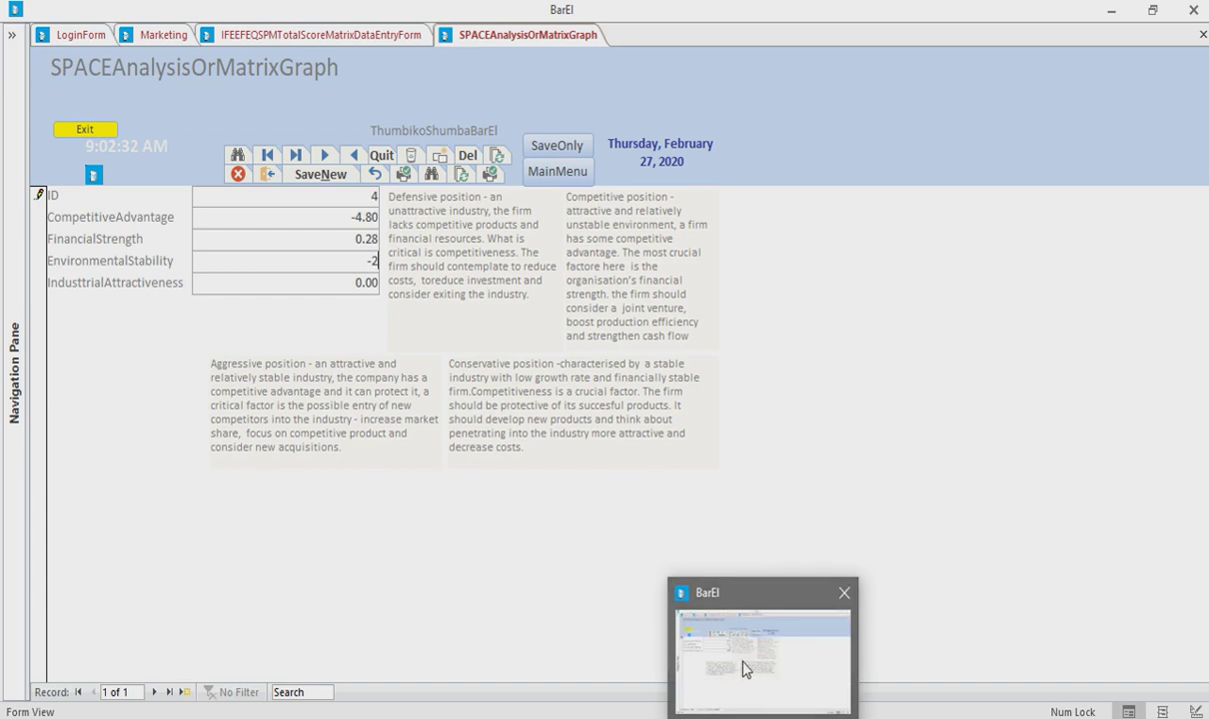
click(170, 35)
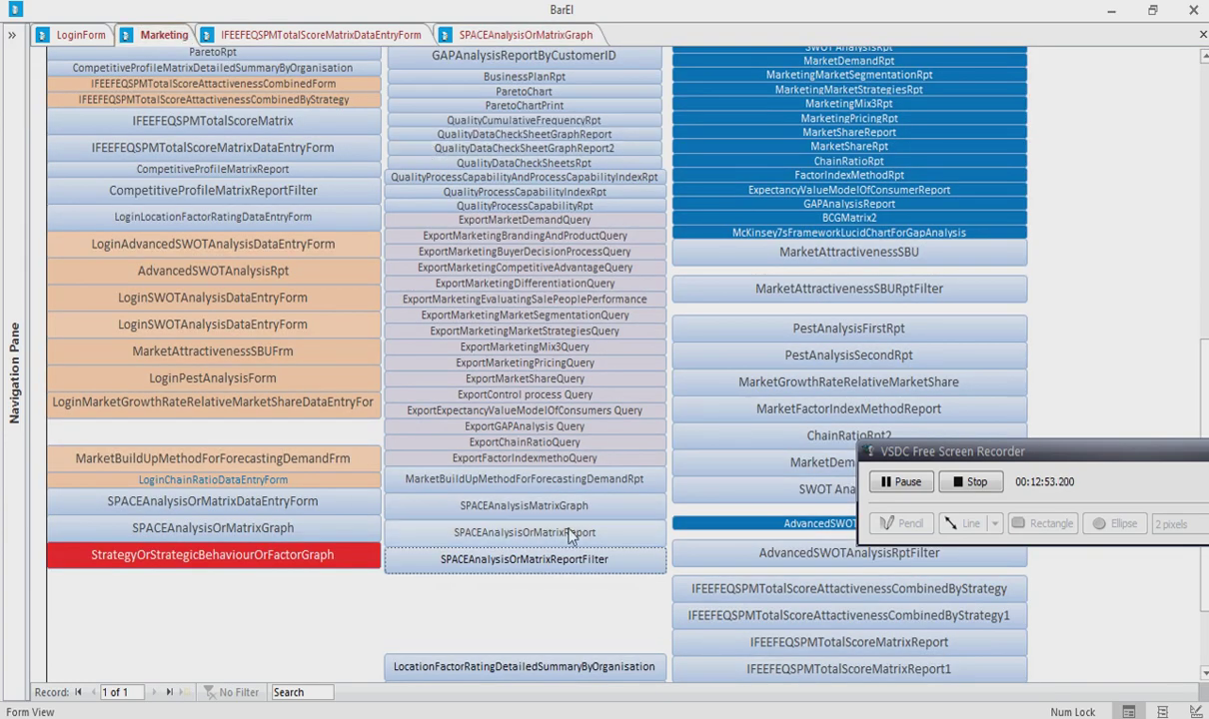
click(547, 564)
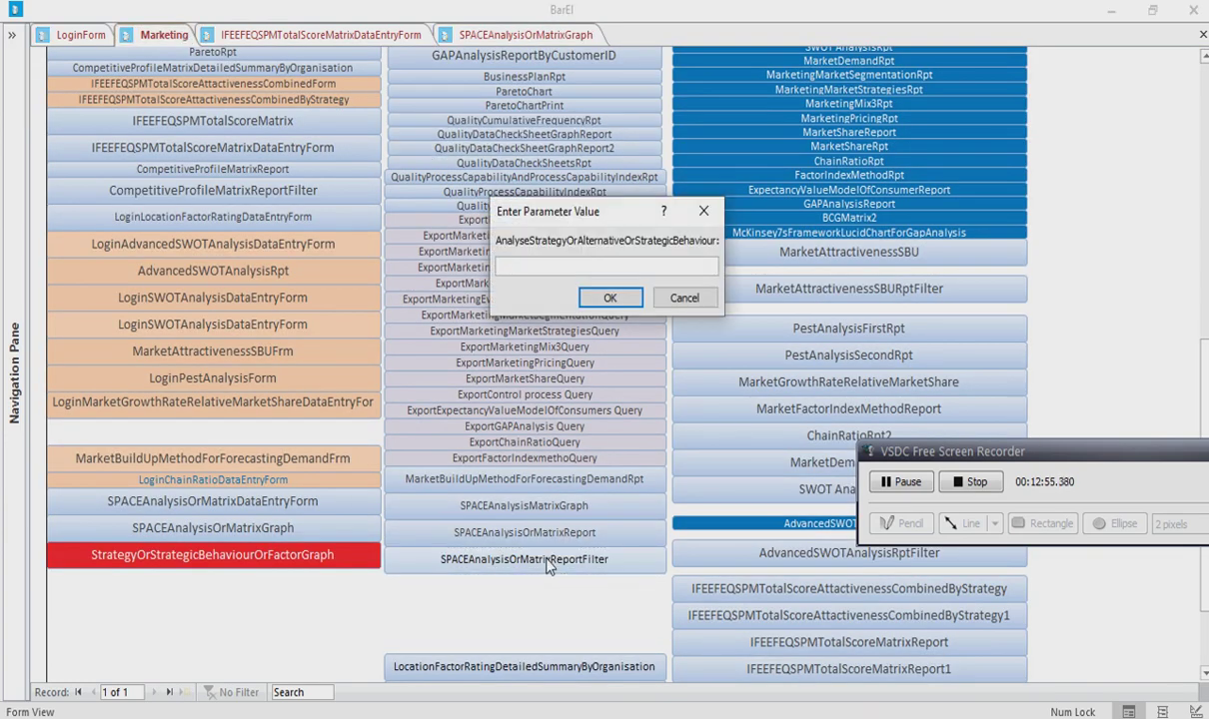
text(Industrial att)
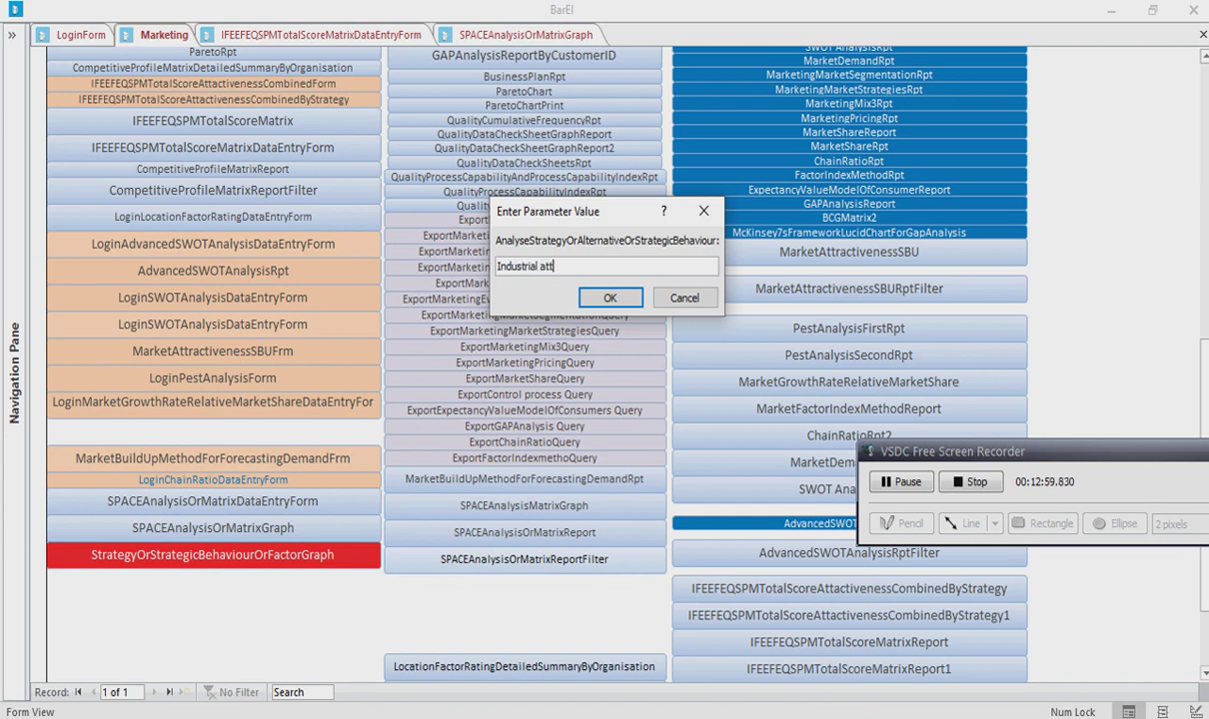
text(ractiveness)
click(607, 297)
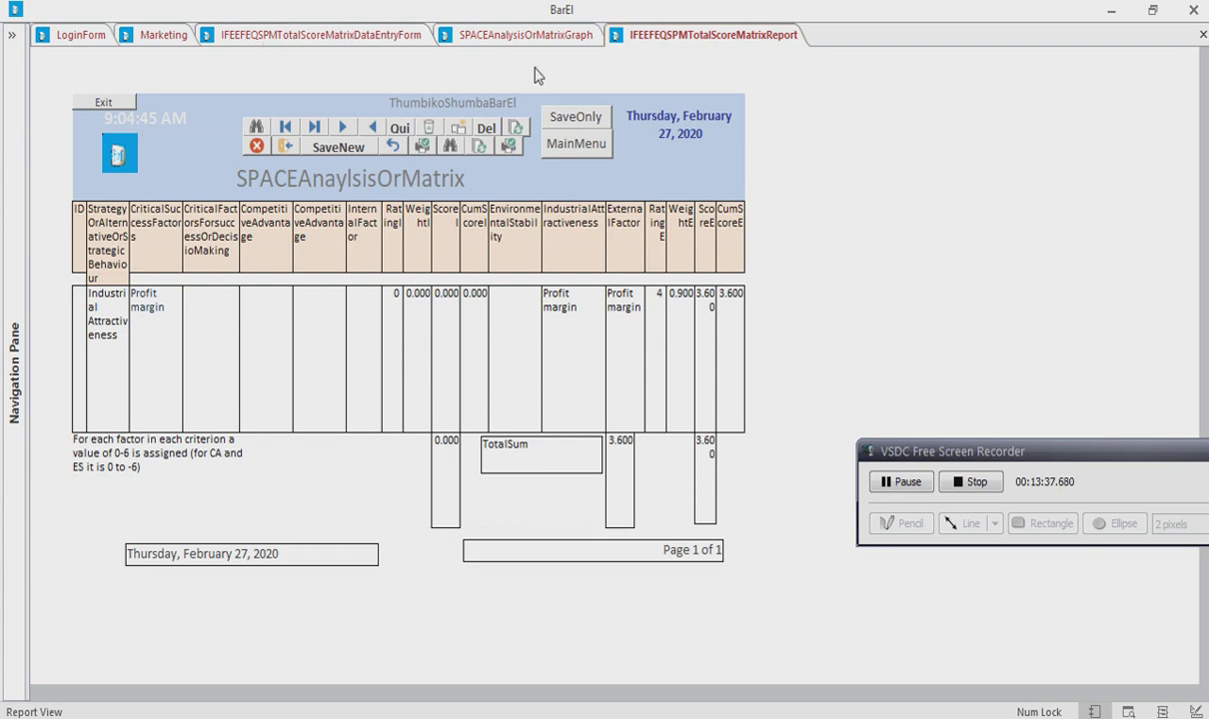
Step: Check the Industrial Attractiveness score in the filtered report and set IndusttrialAttractiveness to 3.60 in the SPACEAnalysisOrMatrixGraph form
click(553, 36)
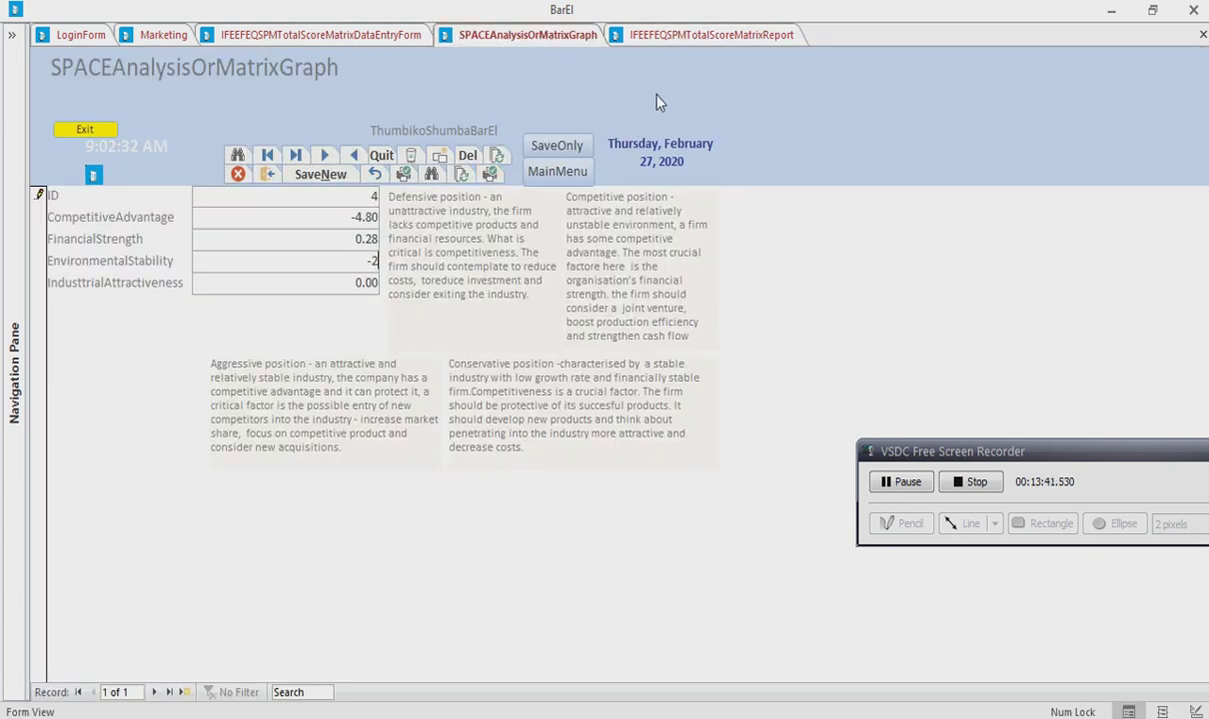
click(625, 41)
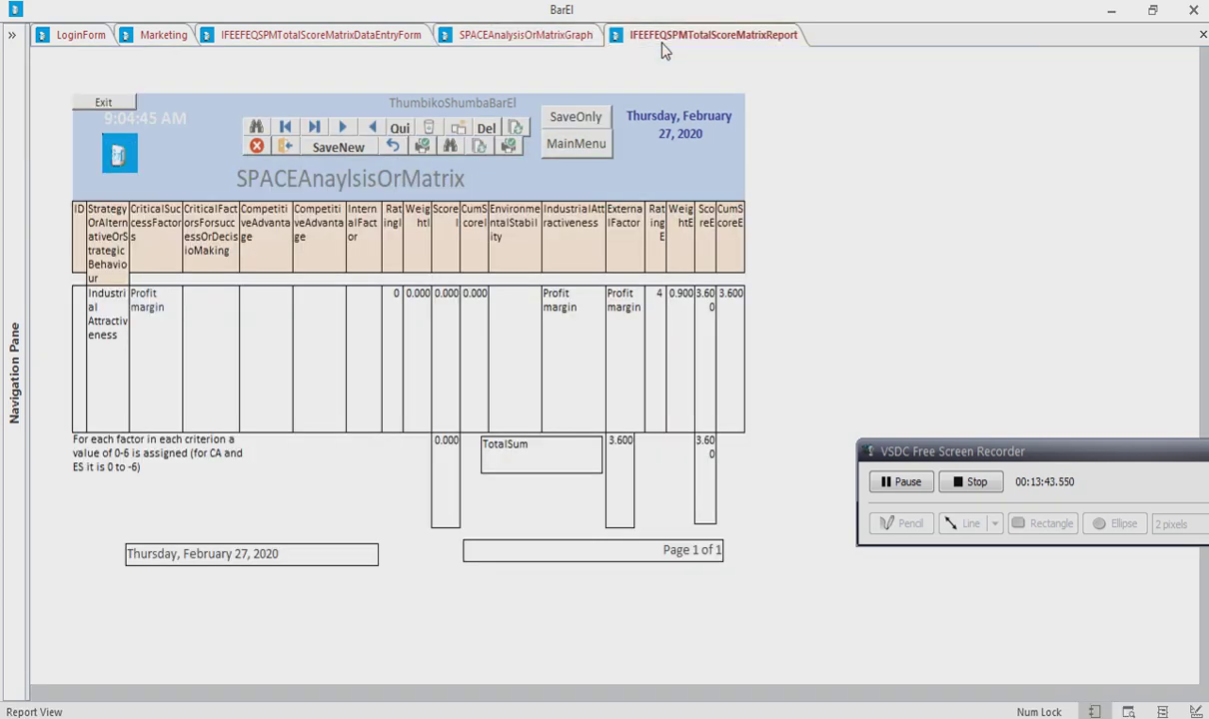
click(489, 36)
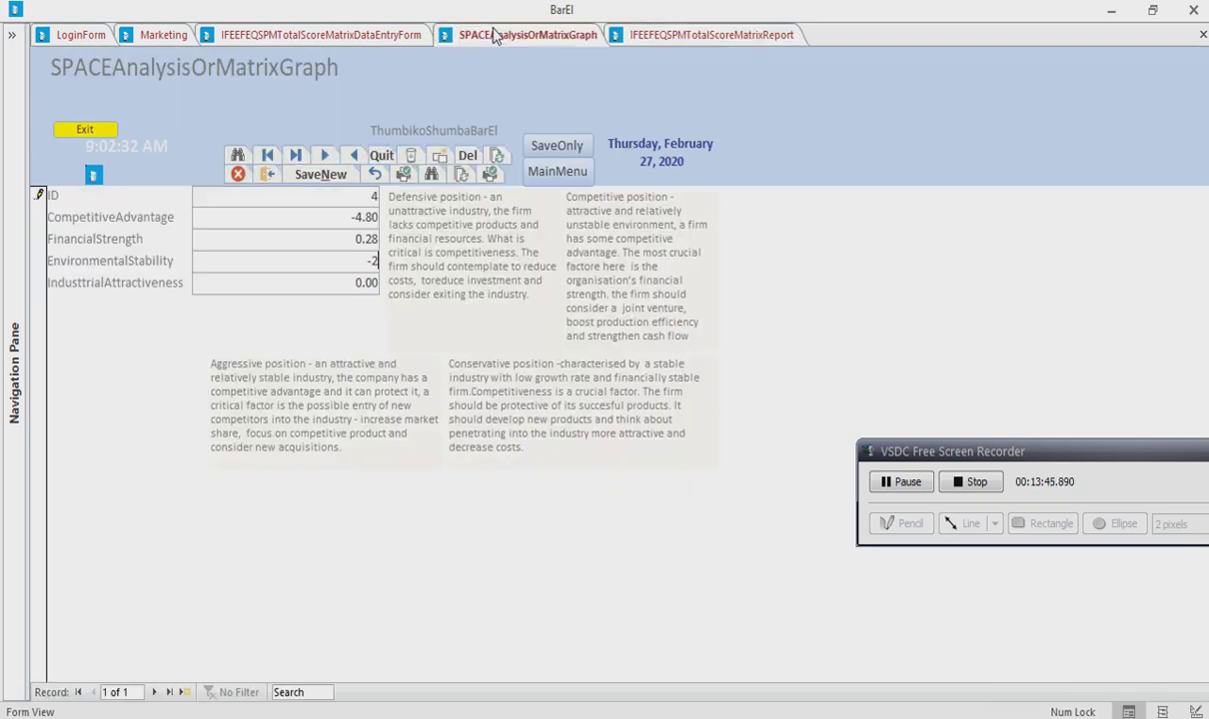
click(337, 286)
click(647, 38)
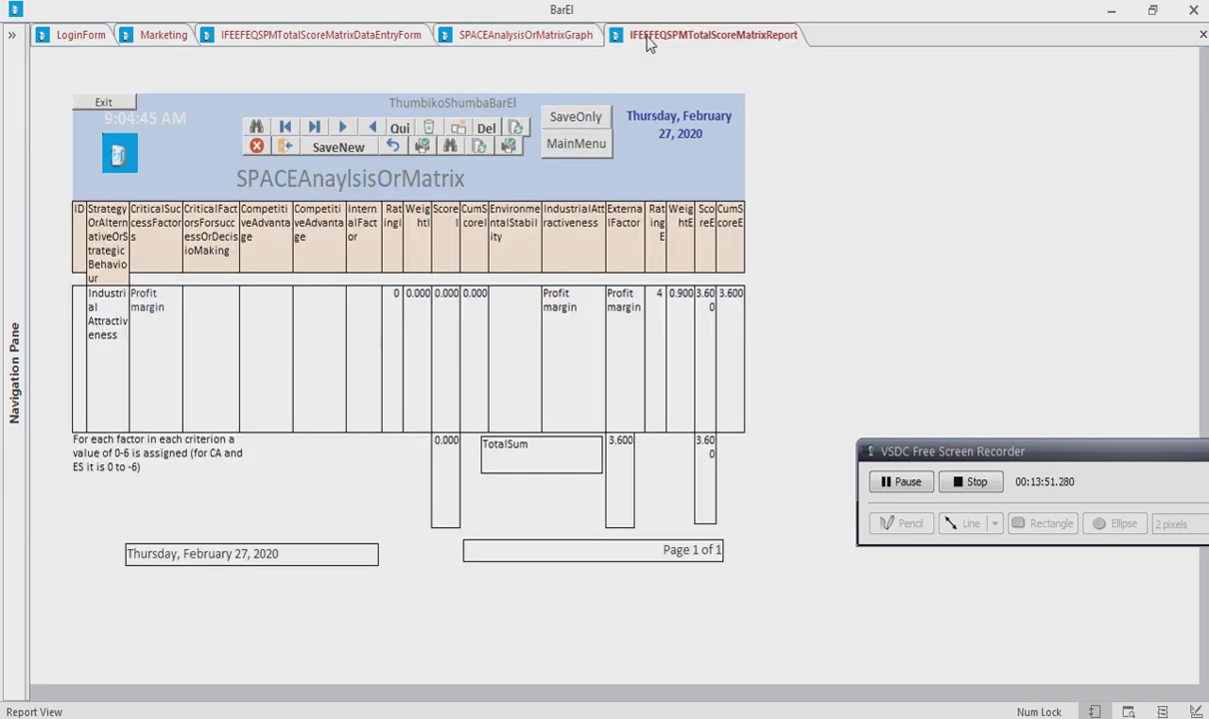
click(460, 36)
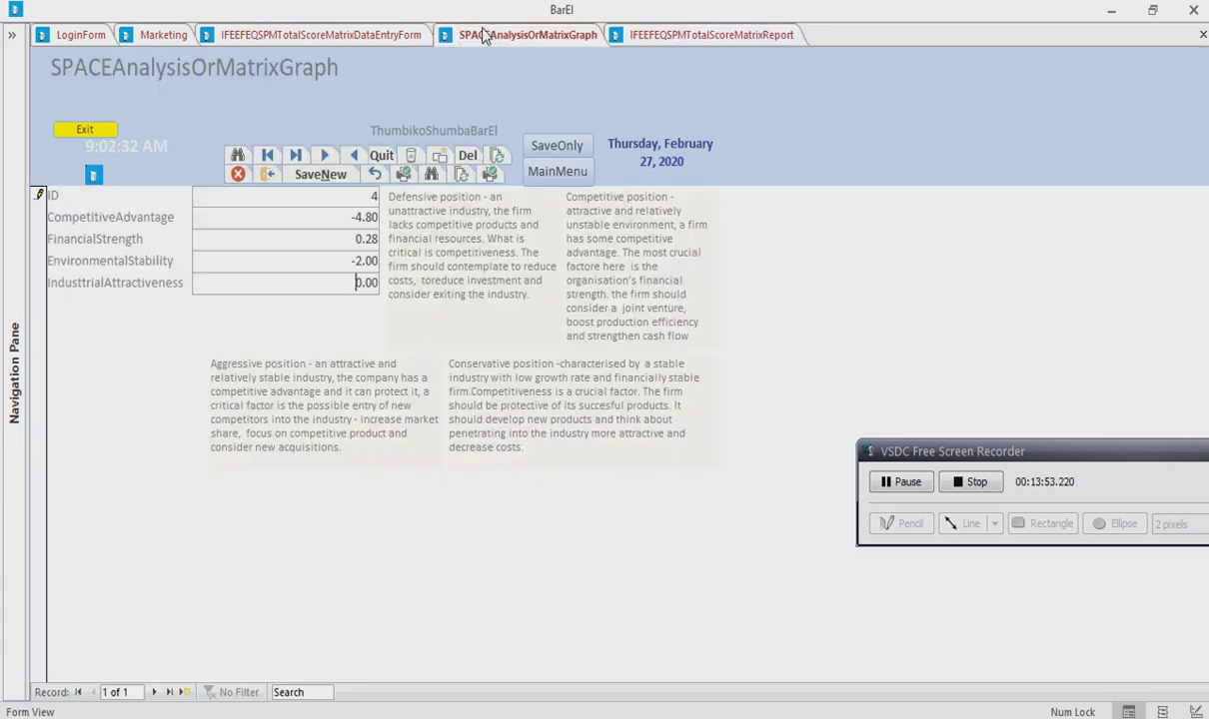
click(324, 287)
key(Delete)
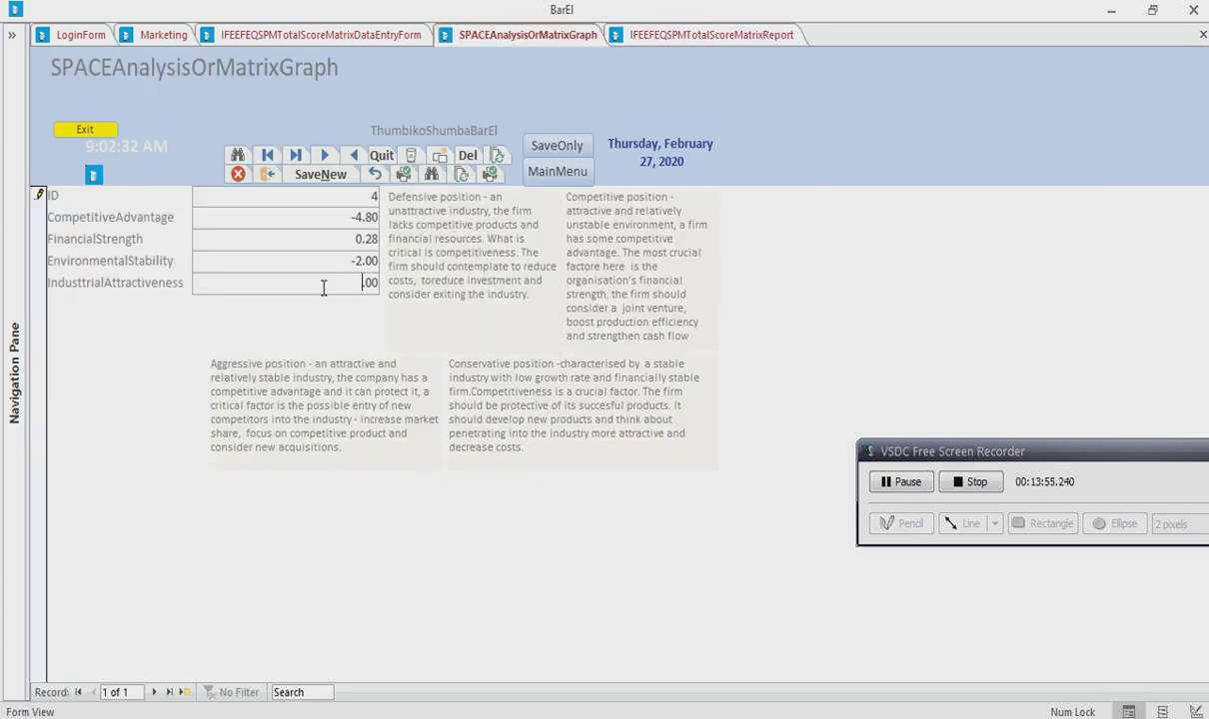
text(3)
key(BackSpace)
text(6)
click(328, 237)
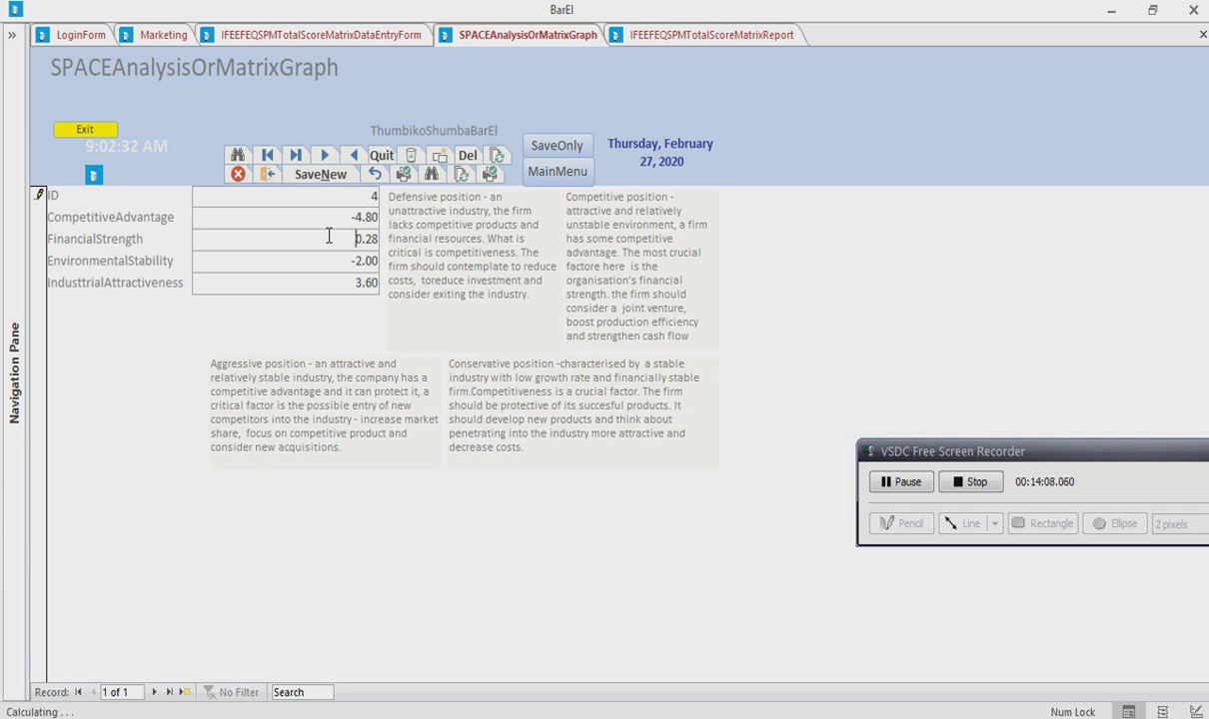
Step: Recheck the filtered Industrial Attractiveness report and save the record in the SPACEAnalysisOrMatrixGraph form
click(689, 36)
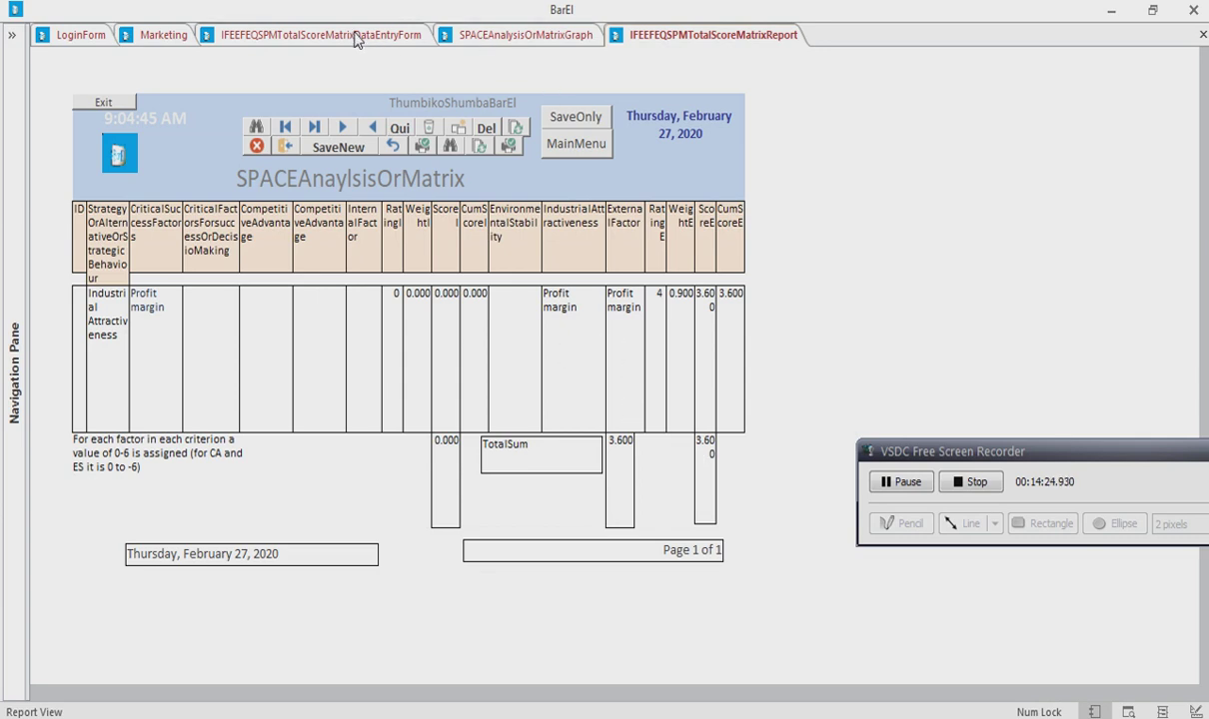
click(477, 40)
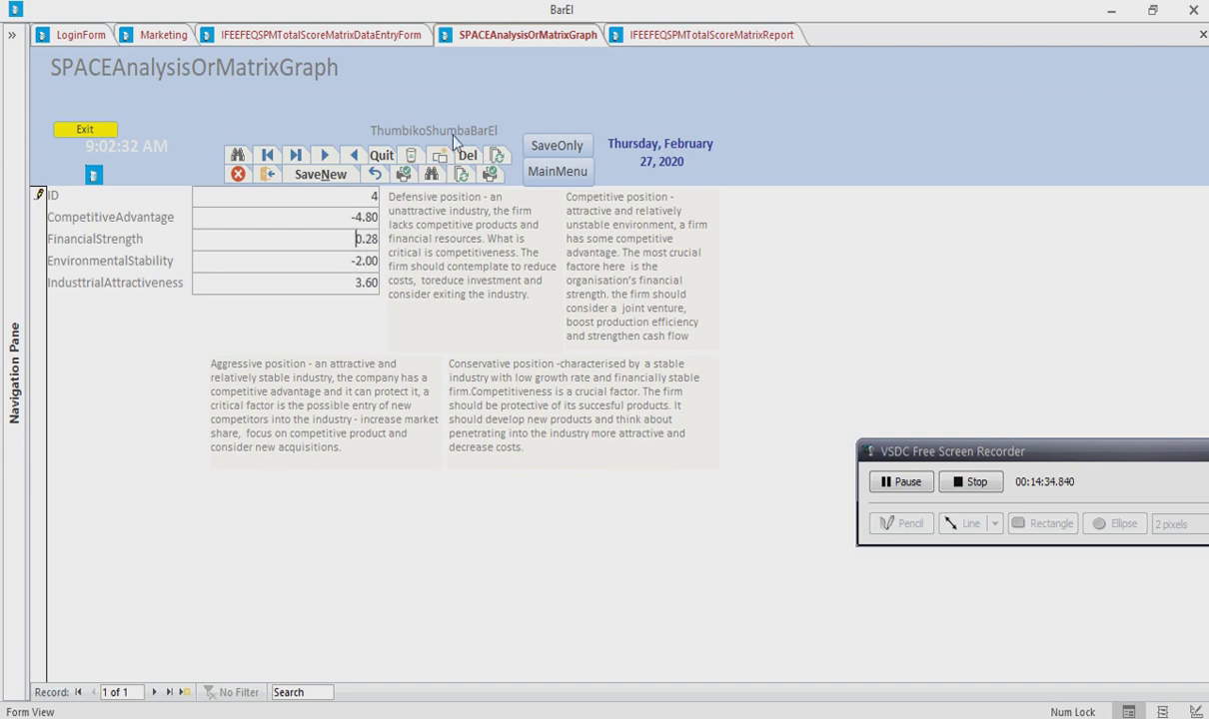
click(566, 147)
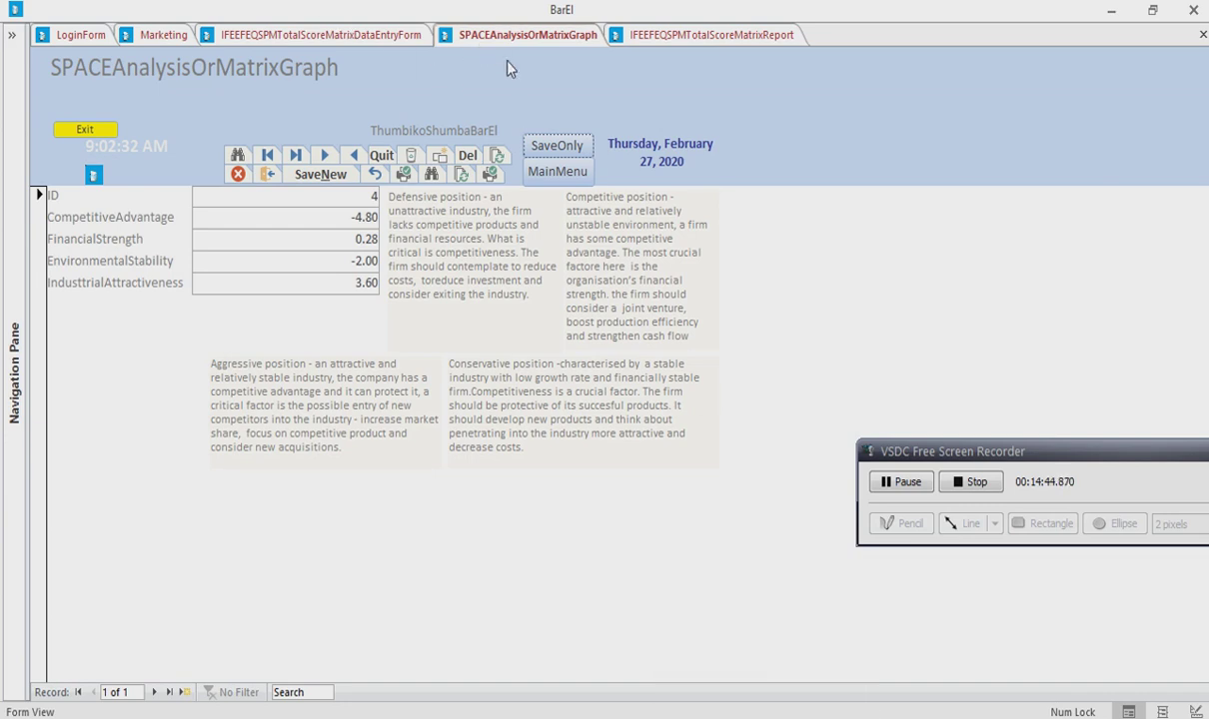
Step: Open the SPACEAnalysisMatrixGraph chart from the Marketing form and return to the SPACEAnalysisOrMatrixGraph form with the strategic position descriptions
click(305, 40)
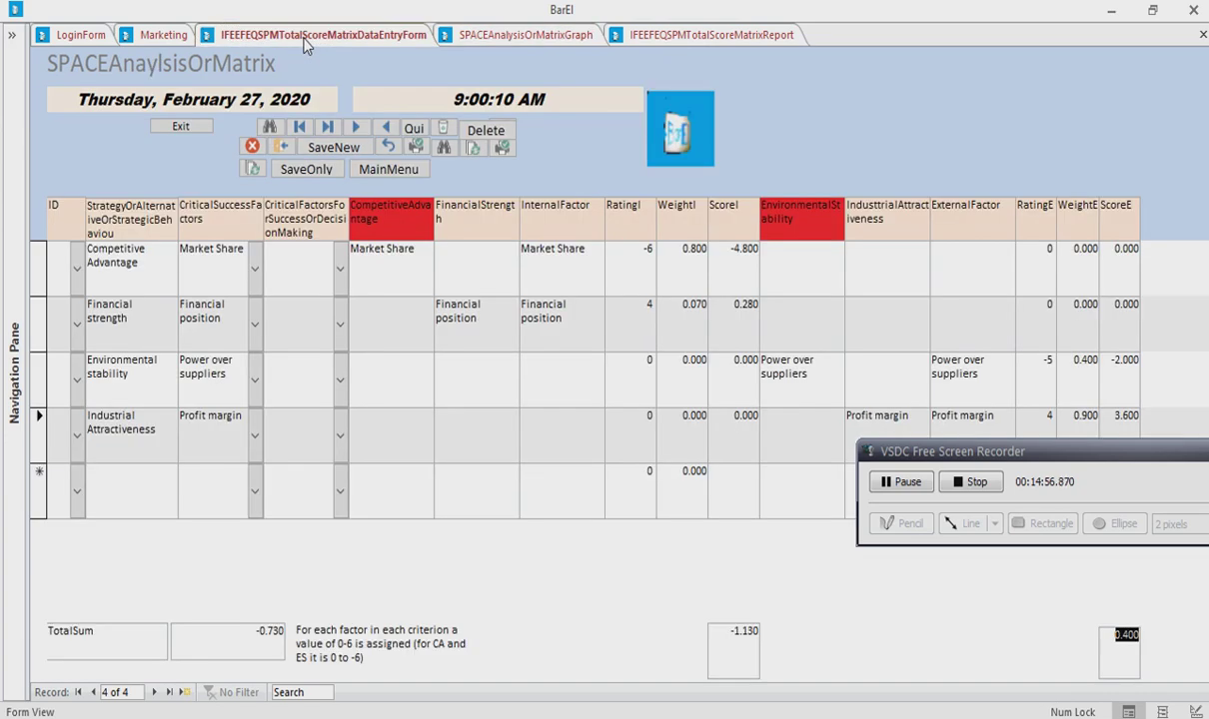
click(176, 35)
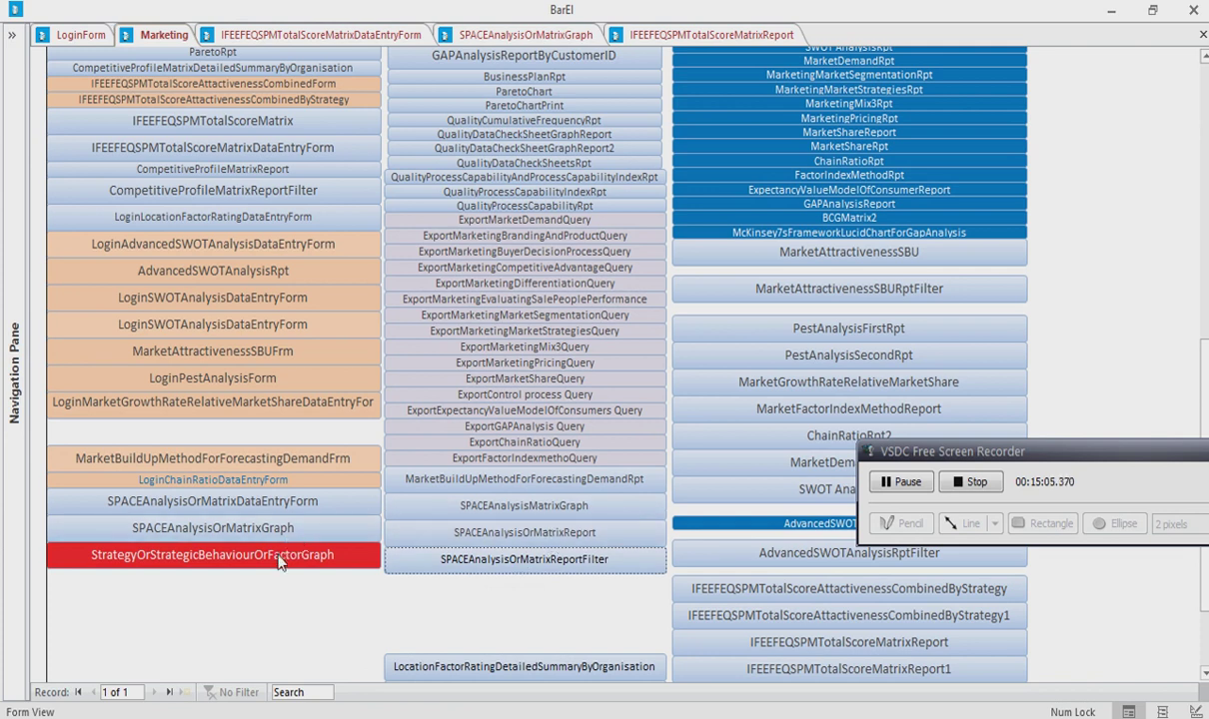
click(483, 509)
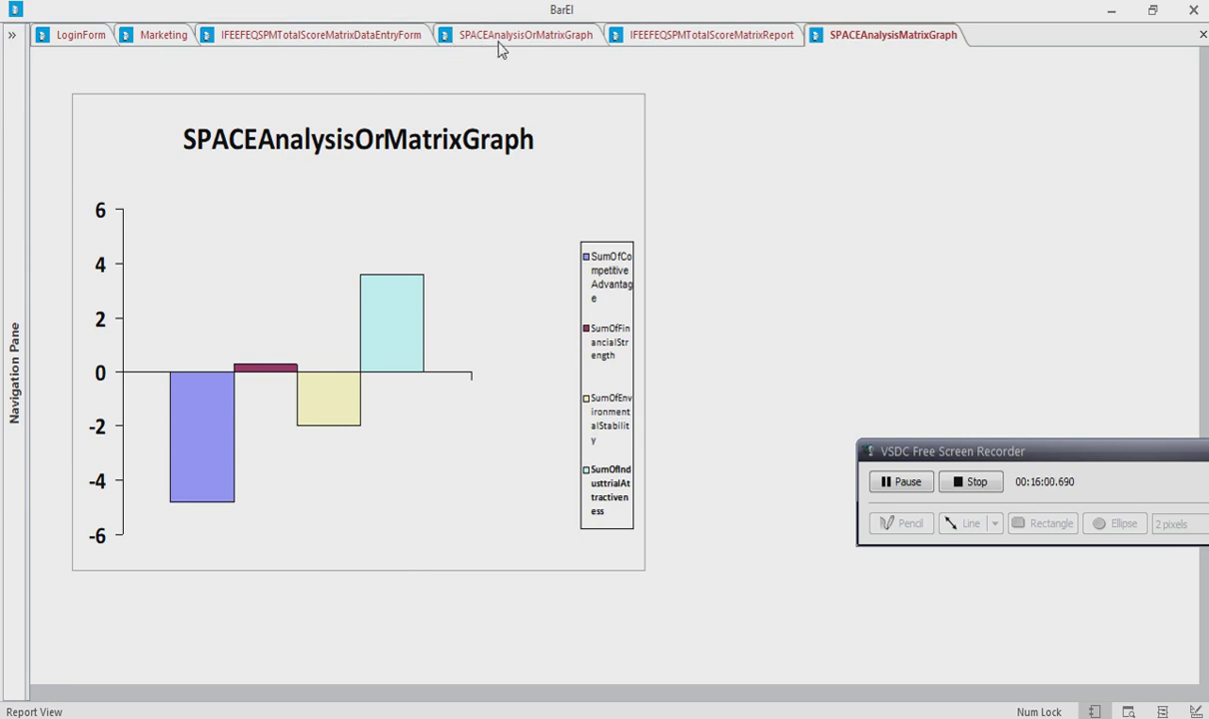
click(398, 37)
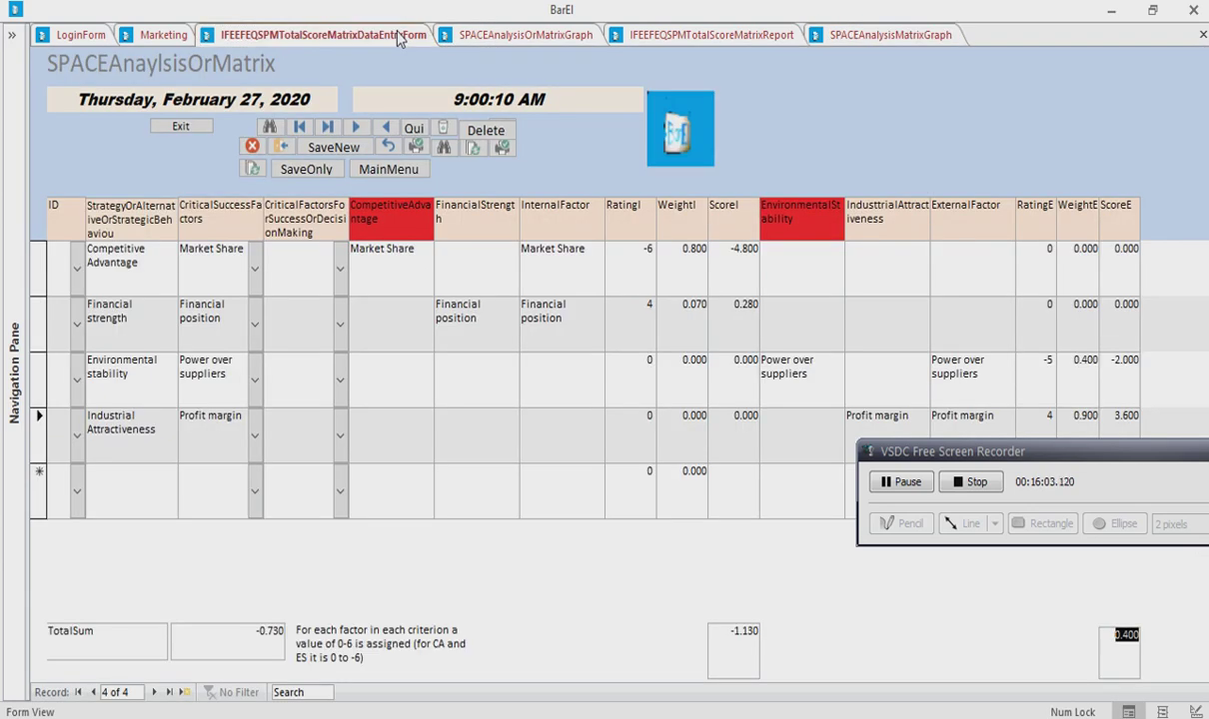
click(482, 35)
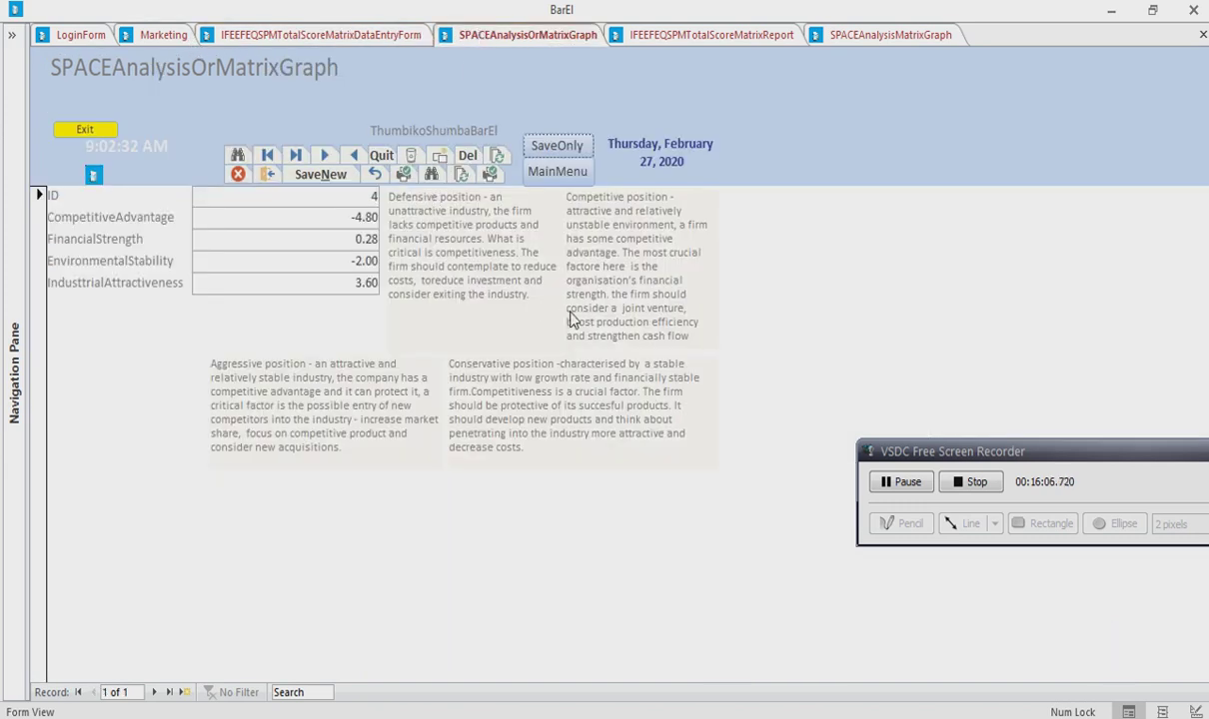